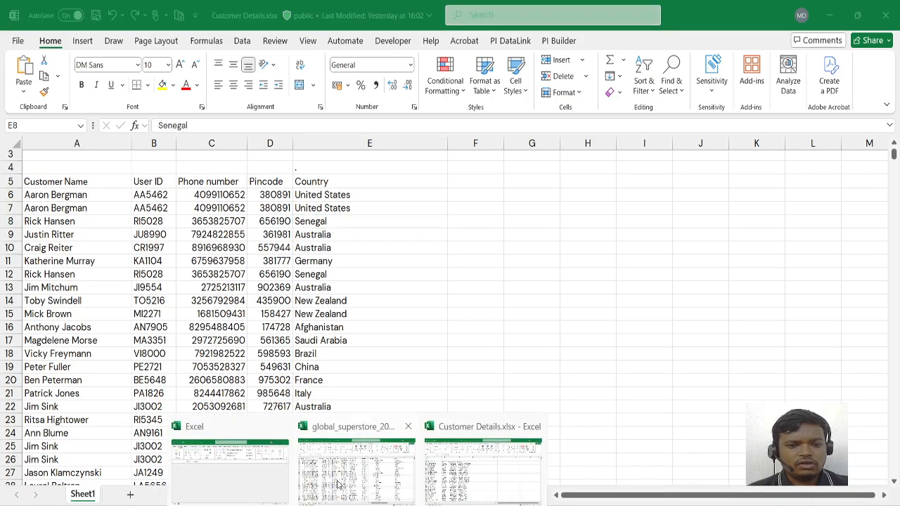
Switch to the global_superstore_2016.xlsx workbook and examine the Orders sheet's columns from Row ID through Region
click(359, 461)
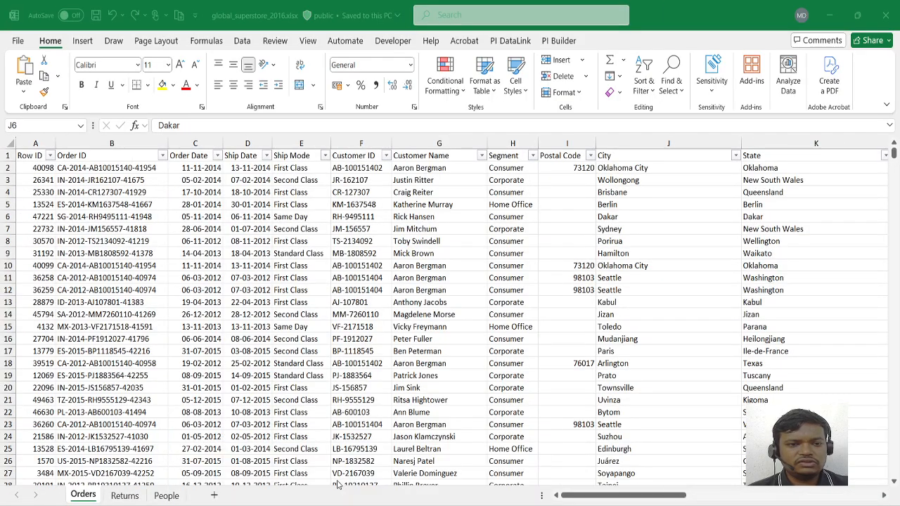
click(60, 201)
key(Left)
key(ctrl+Up)
key(Down)
key(Right)
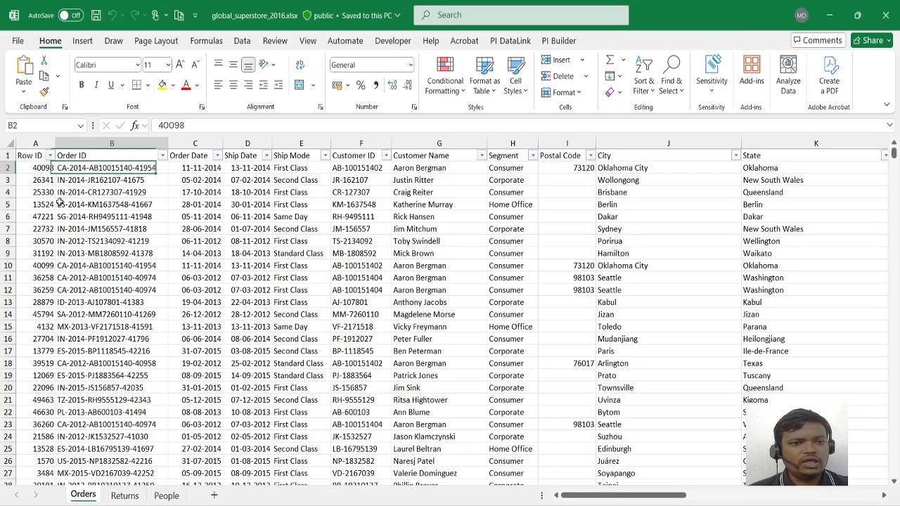
key(Right)
key(Right)
key(Right)
key(Right)
key(Right)
key(Right)
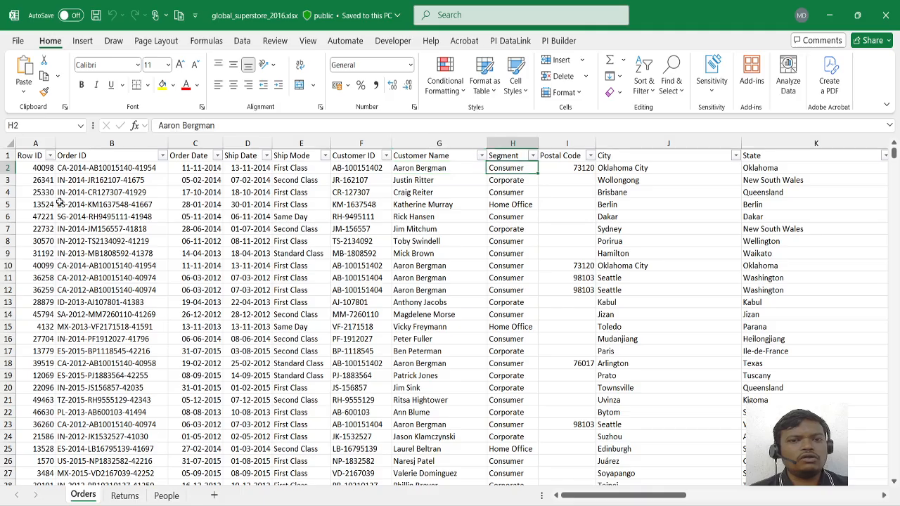
key(Right)
key(Right)
key(Right)
key(Right)
key(Right)
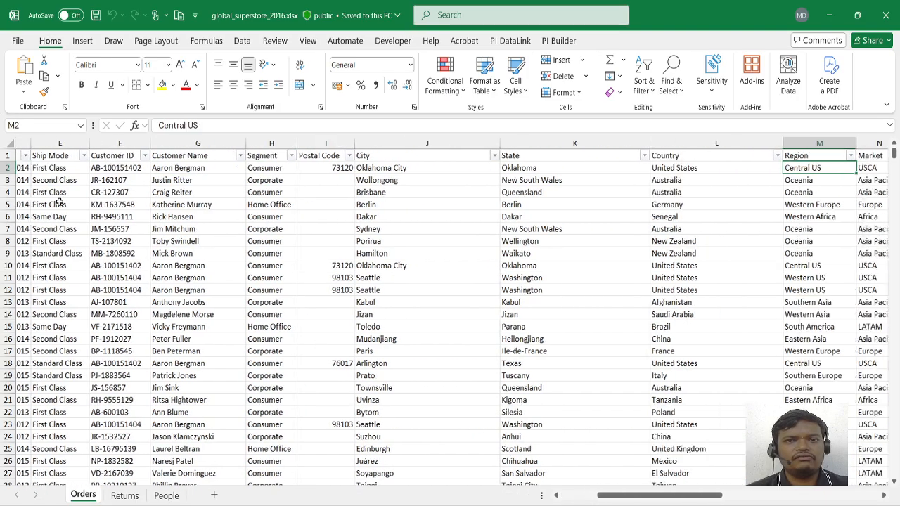
Examine the Customer ID and Customer Name columns of the Orders sheet, selecting each whole column in turn
key(Left)
key(ctrl+Left)
key(Right)
key(Right)
key(Right)
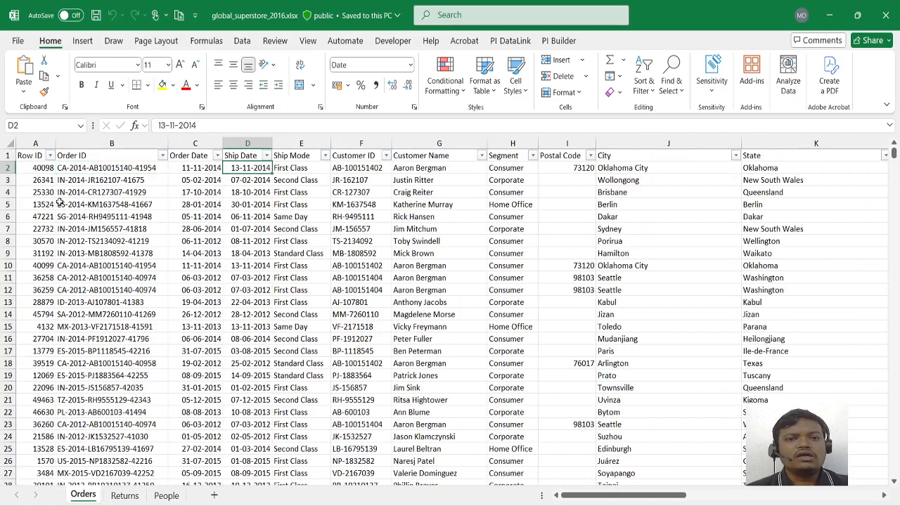
key(Right)
key(Right)
key(Right)
key(Left)
key(ctrl+space)
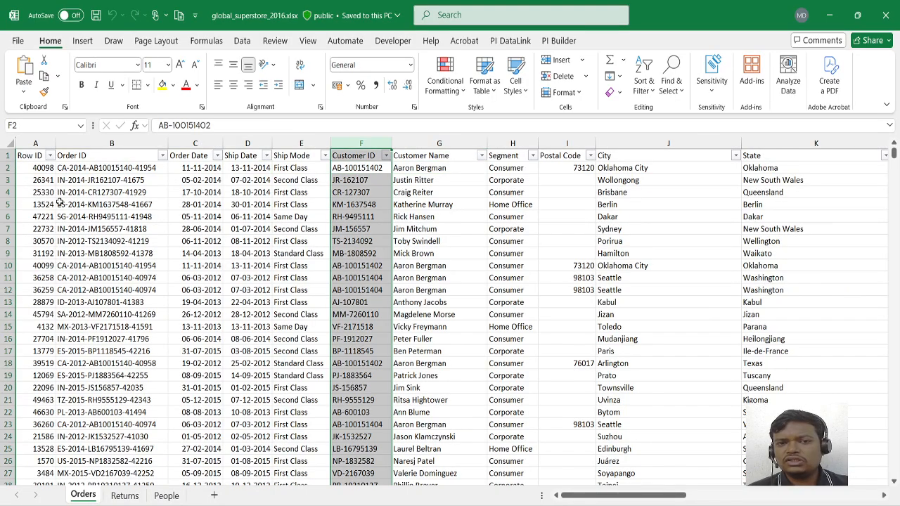
key(Right)
key(ctrl+space)
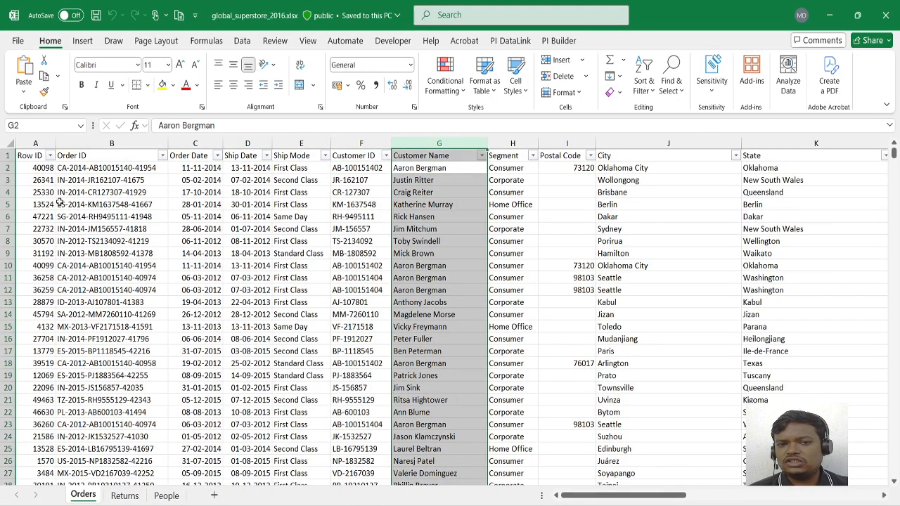
key(Right)
key(Left)
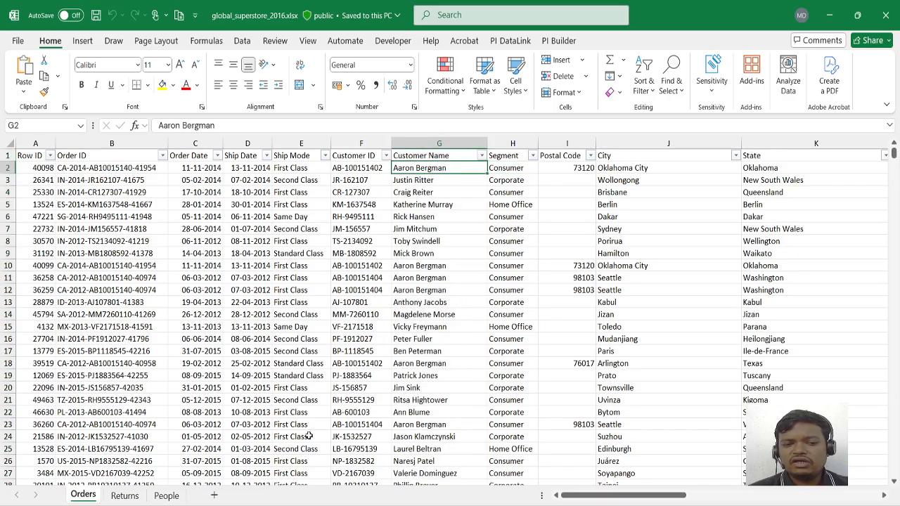
Switch to the Customer Details.xlsx workbook and examine its customer name, user ID, phone number, pincode and country data
key(alt+Tab)
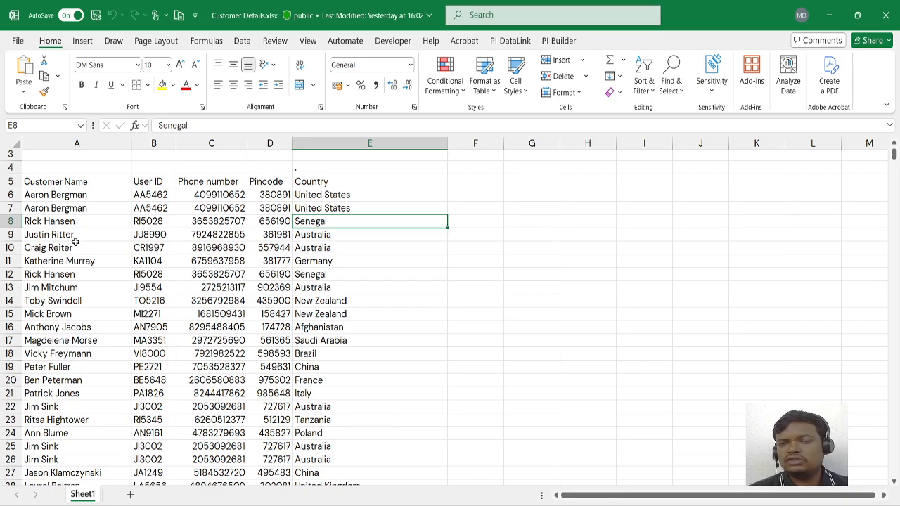
click(127, 222)
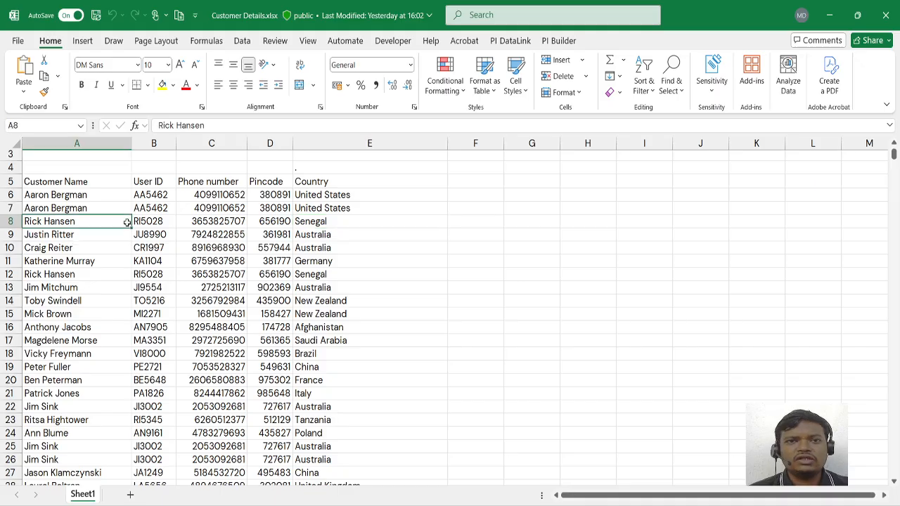
click(86, 205)
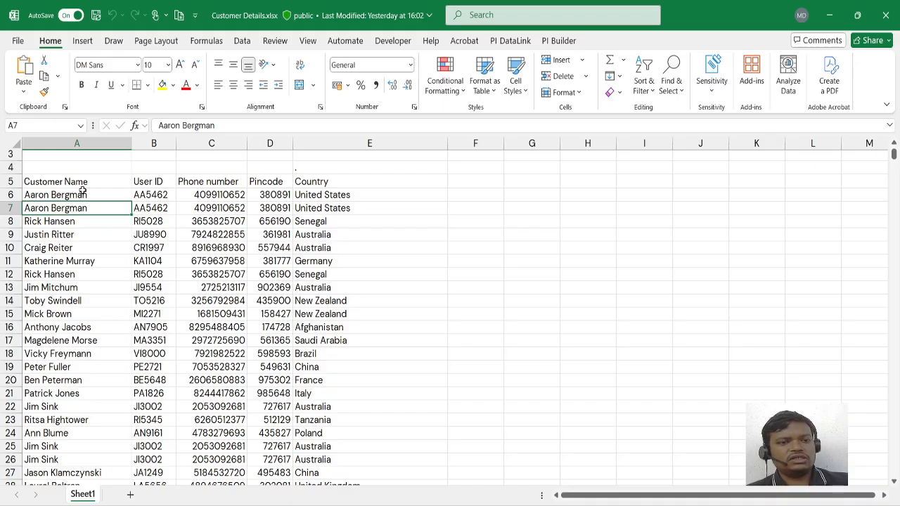
click(83, 191)
key(alt+Tab)
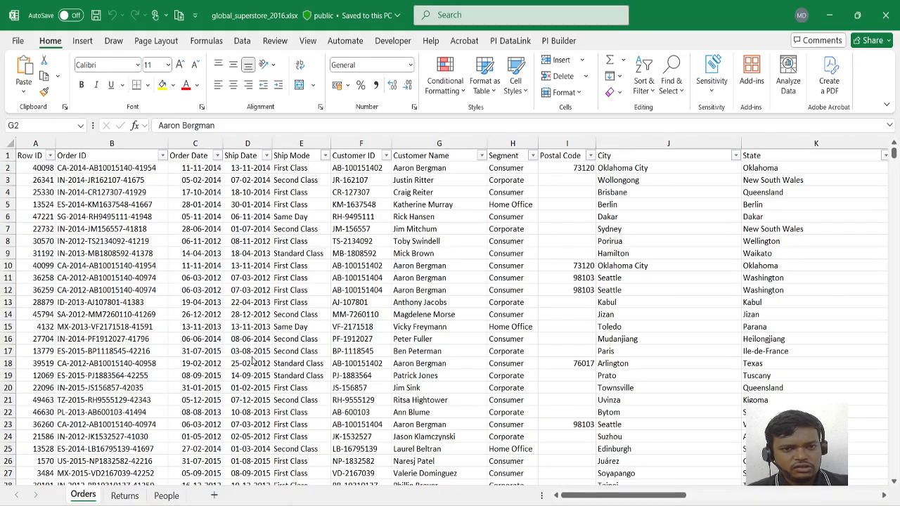
key(alt+Tab)
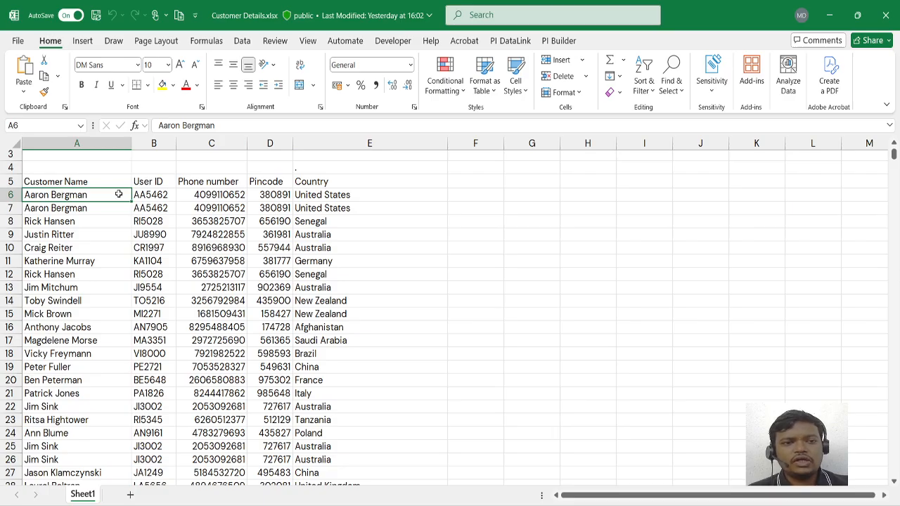
click(152, 192)
click(204, 196)
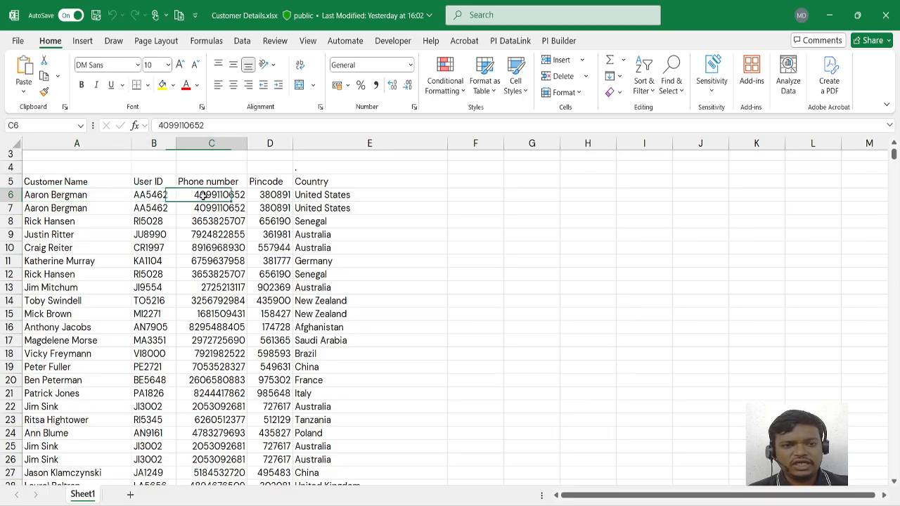
click(266, 198)
click(321, 195)
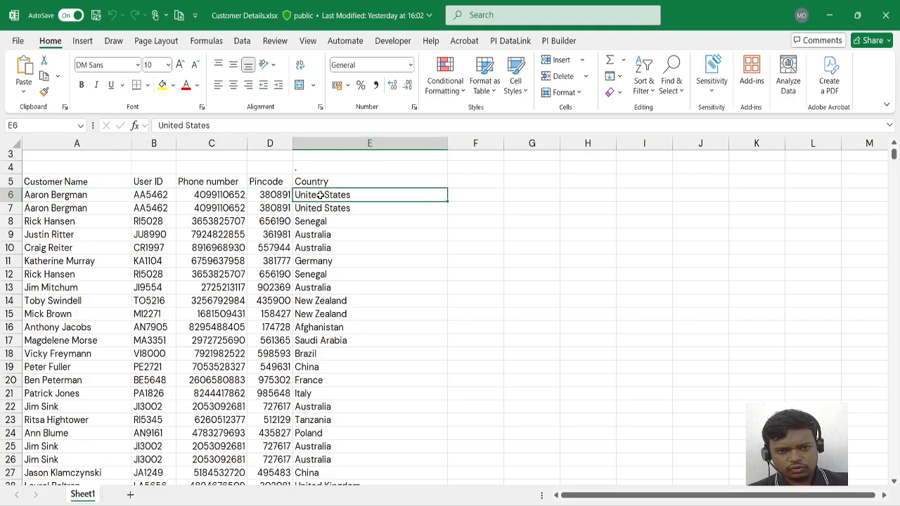
scroll(332, 348, down, 16)
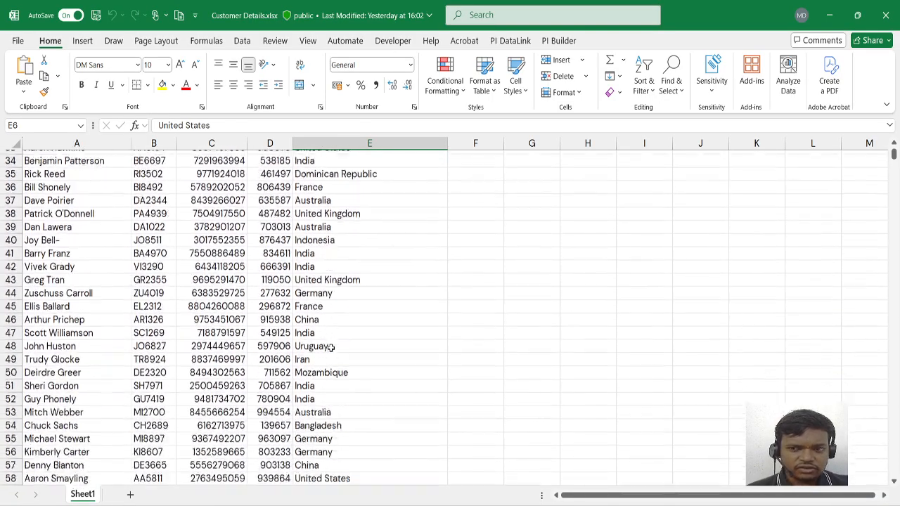
scroll(330, 347, down, 10)
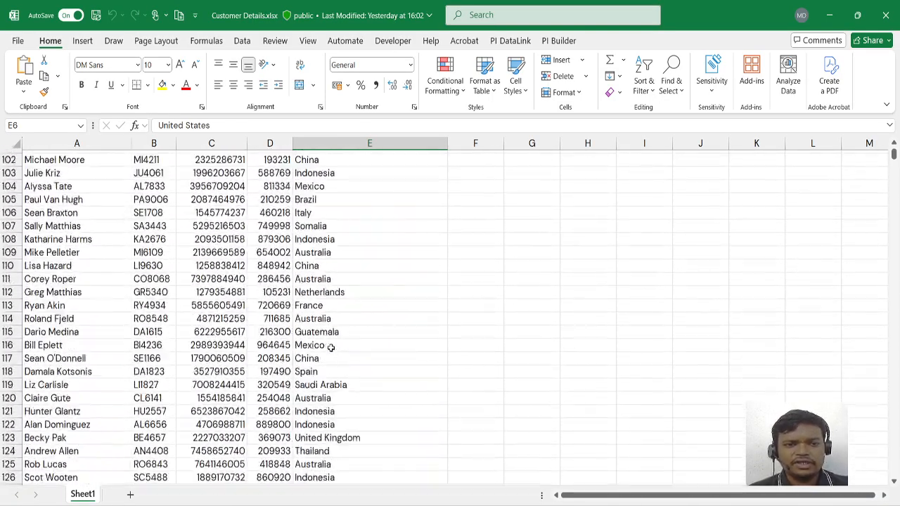
scroll(330, 348, up, 20)
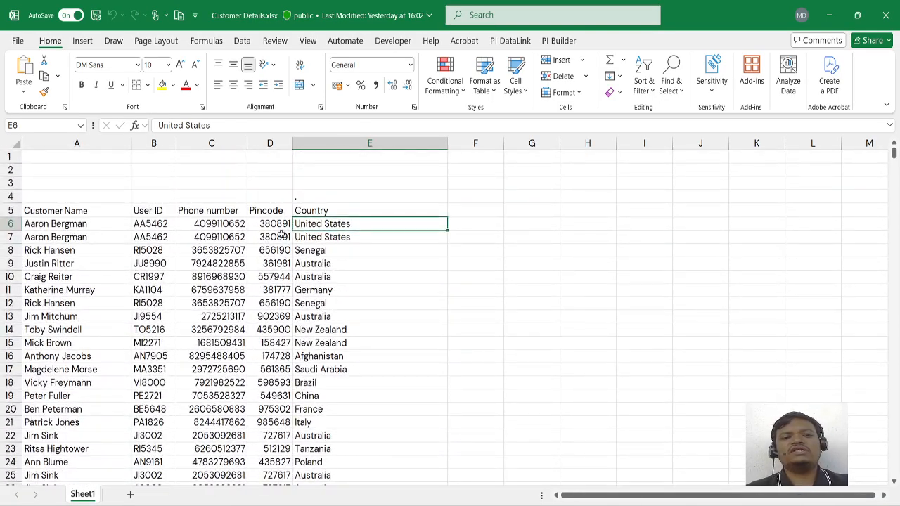
Return to the global_superstore_2016.xlsx workbook and examine row 3's customer fields from Customer ID through State
key(alt+Tab)
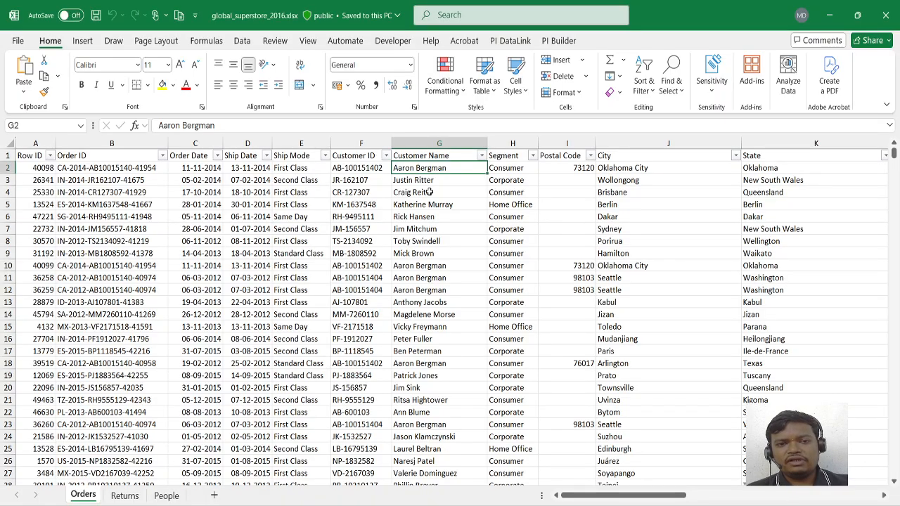
drag(429, 191, 363, 182)
click(363, 181)
key(shift+Right)
key(shift+Right)
key(shift+Right)
key(shift+Right)
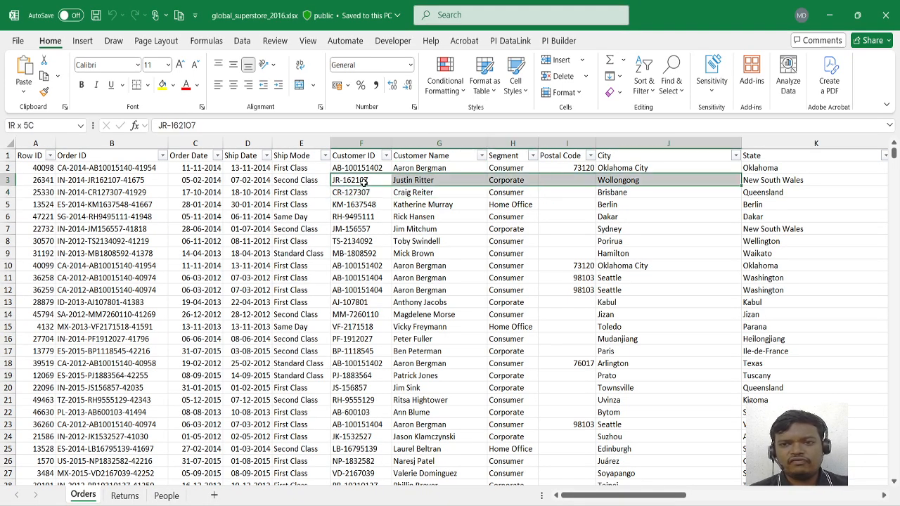
key(shift+Right)
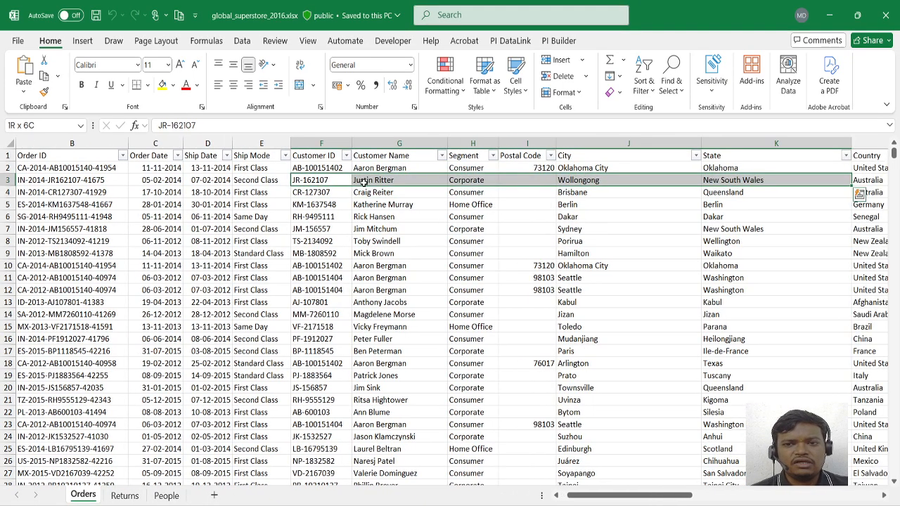
Switch to the SuperStore file in Power BI and try to get data from the Excel workbook Customer Details.xlsx in Raw files
key(alt+Tab)
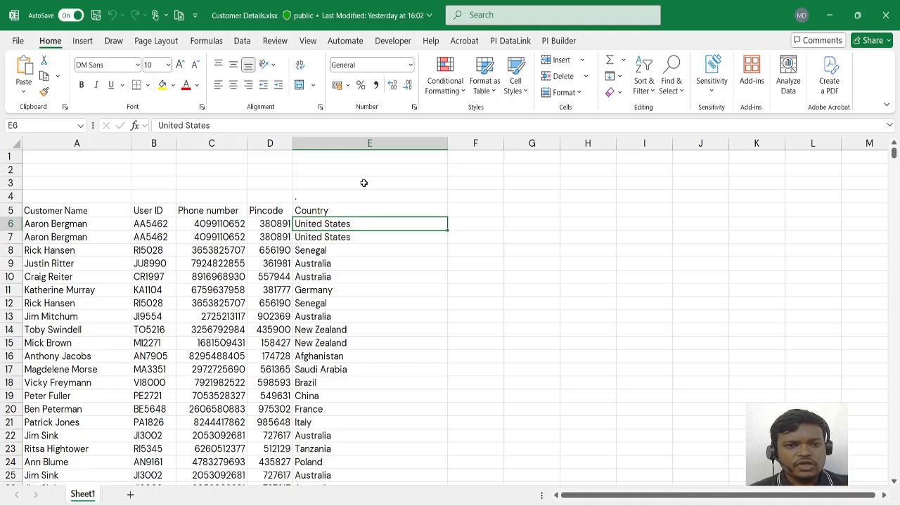
key(alt+Tab)
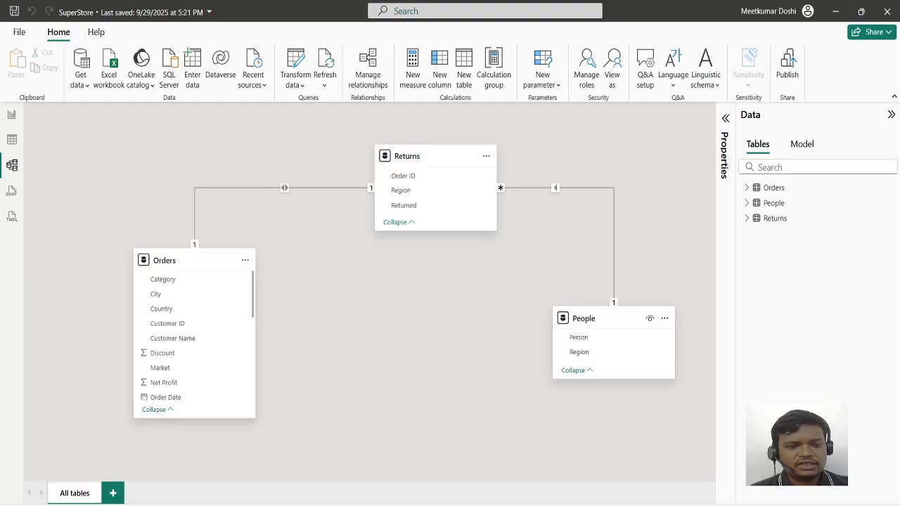
click(77, 86)
click(105, 134)
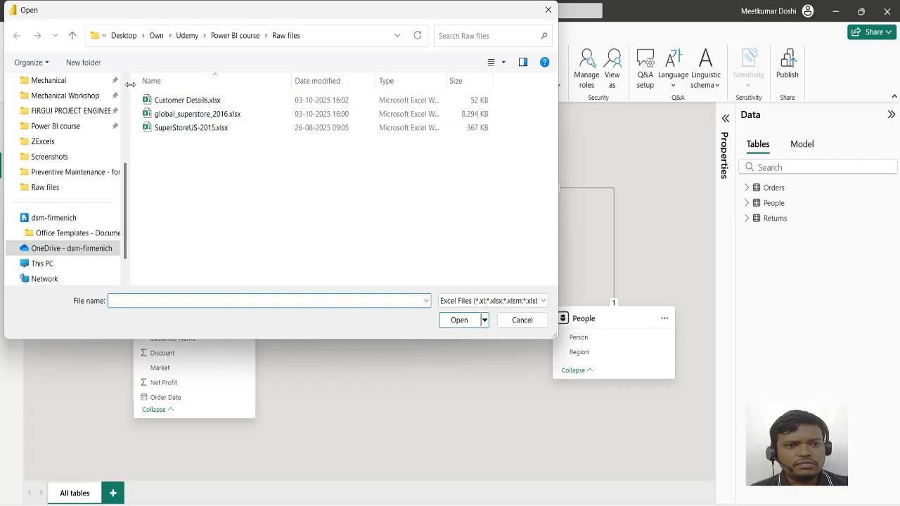
click(136, 83)
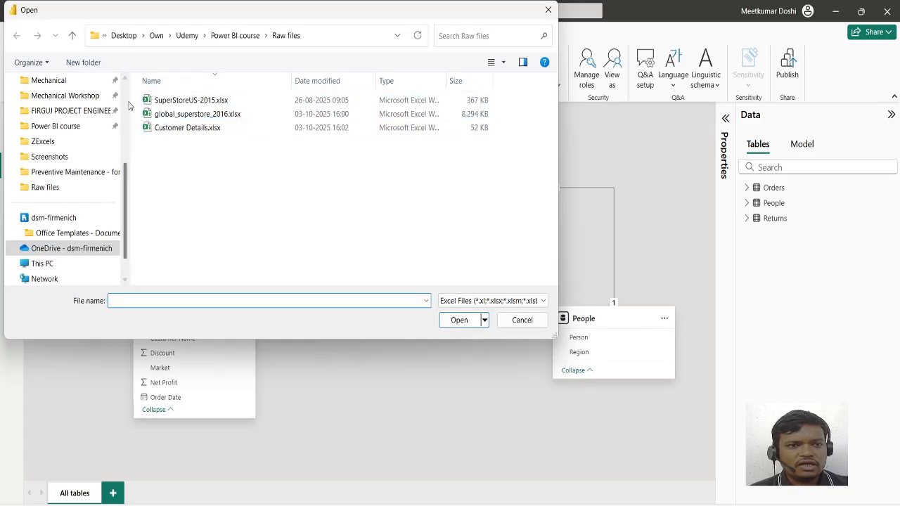
drag(129, 105, 53, 89)
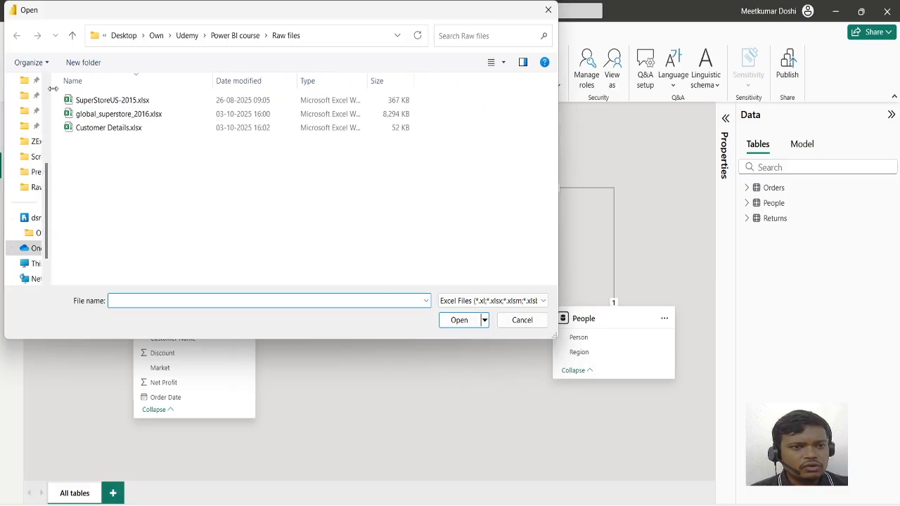
double_click(108, 129)
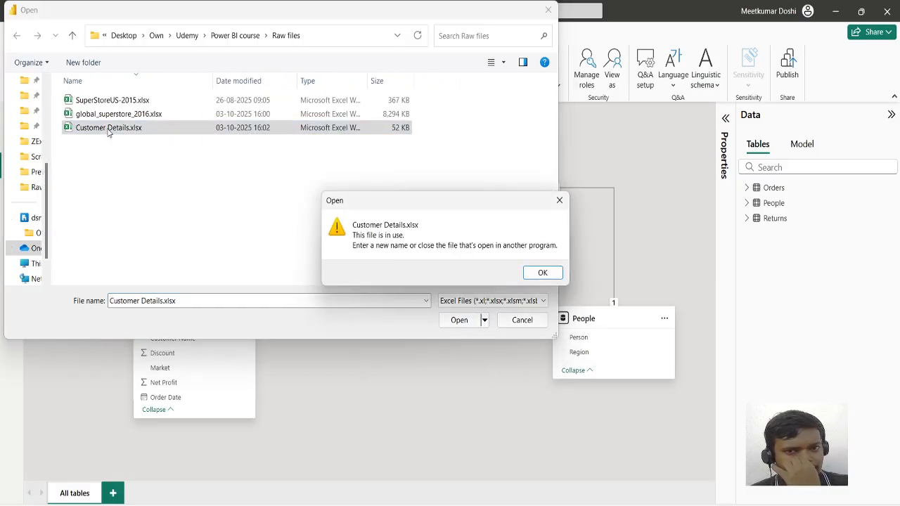
click(544, 273)
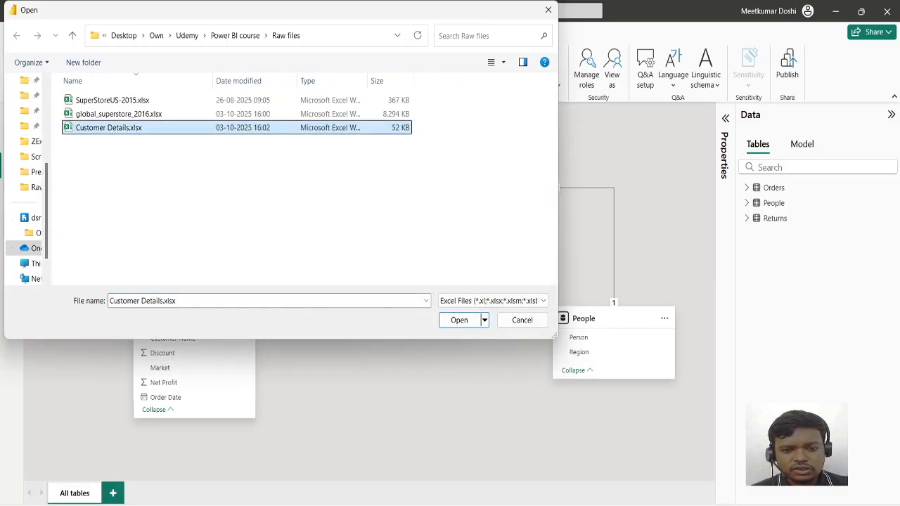
Switch to Excel, close the Customer Details.xlsx workbook and minimise the global_superstore_2016.xlsx window
click(486, 457)
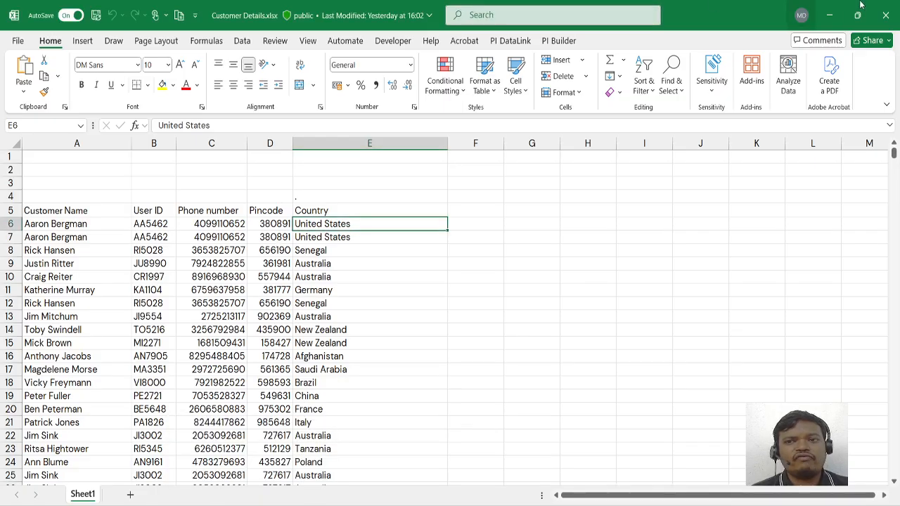
click(885, 15)
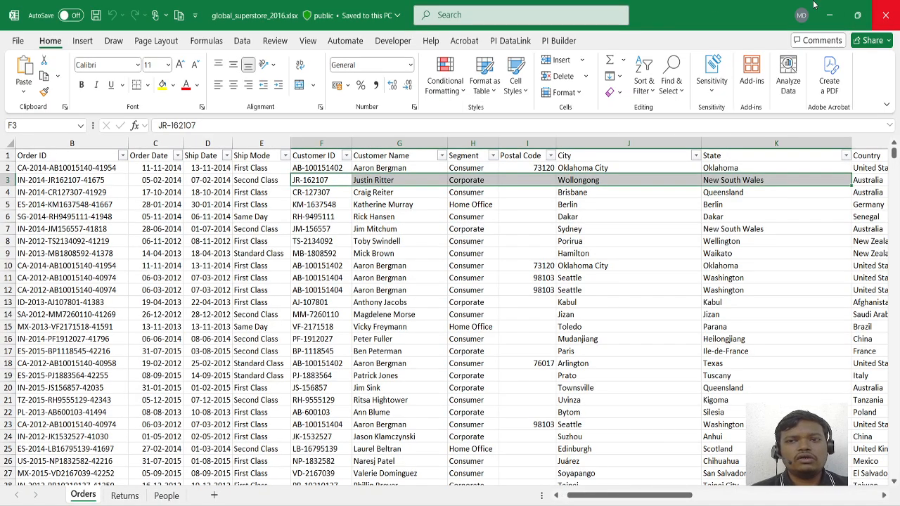
click(829, 15)
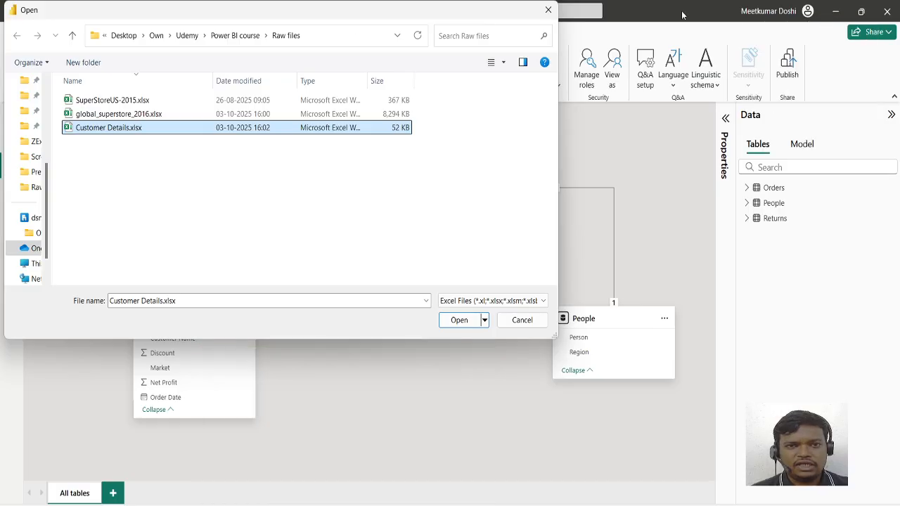
Import Sheet1 of Customer Details.xlsx and open it in Power Query for transformation instead of loading it directly
double_click(102, 129)
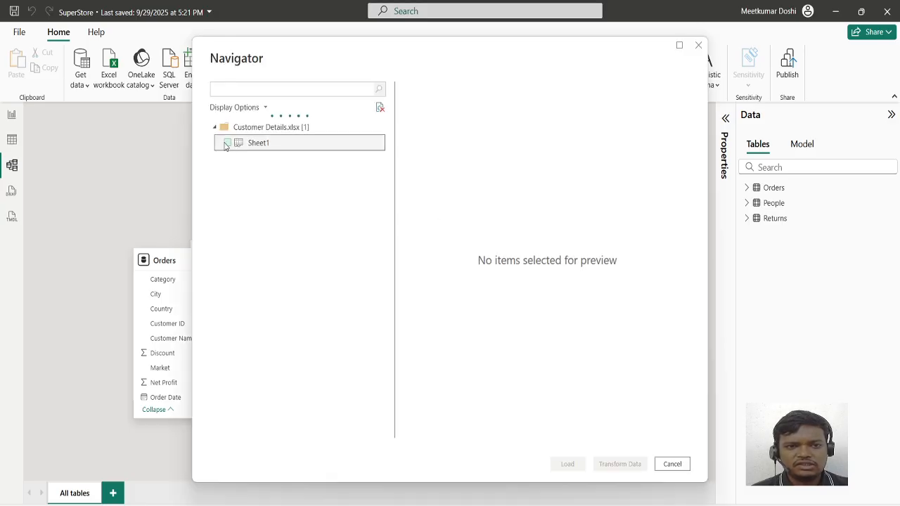
click(226, 144)
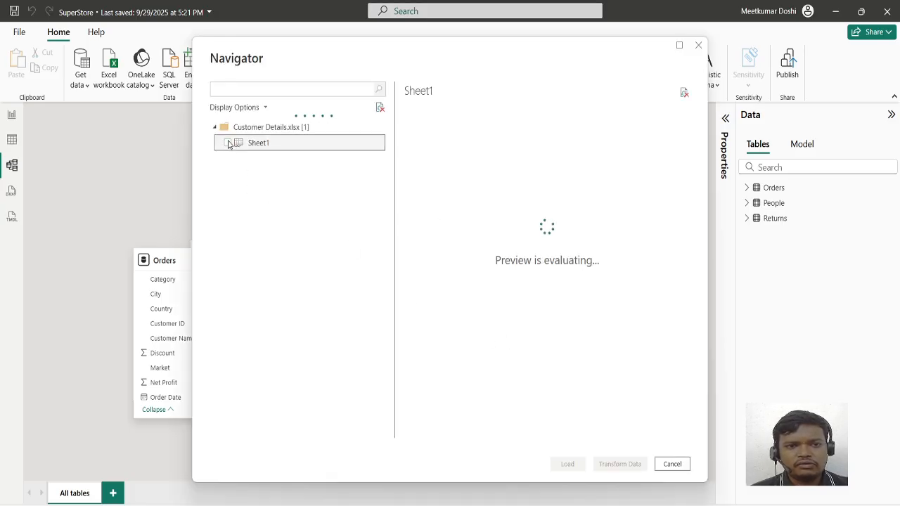
click(228, 143)
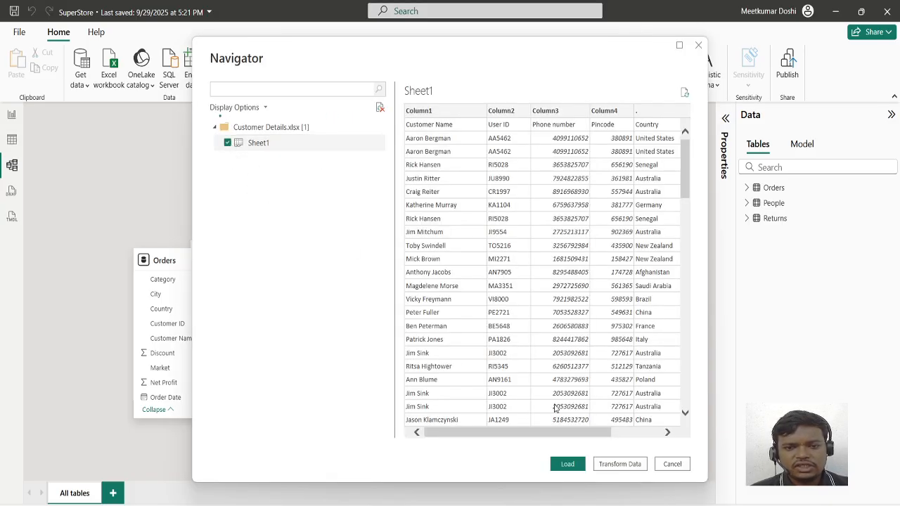
click(613, 463)
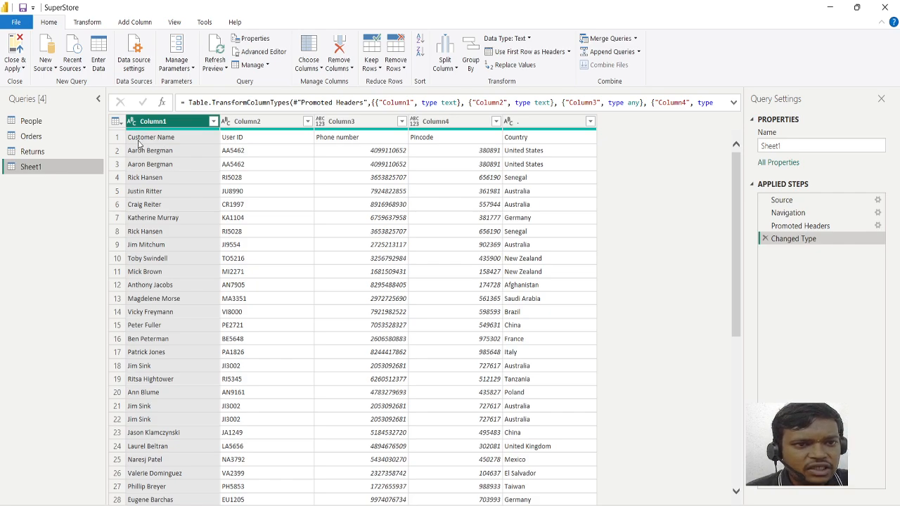
Promote the first row of the Sheet1 query, containing Customer Name, User ID, Phone number, Pincode and Country, to column headers
click(117, 139)
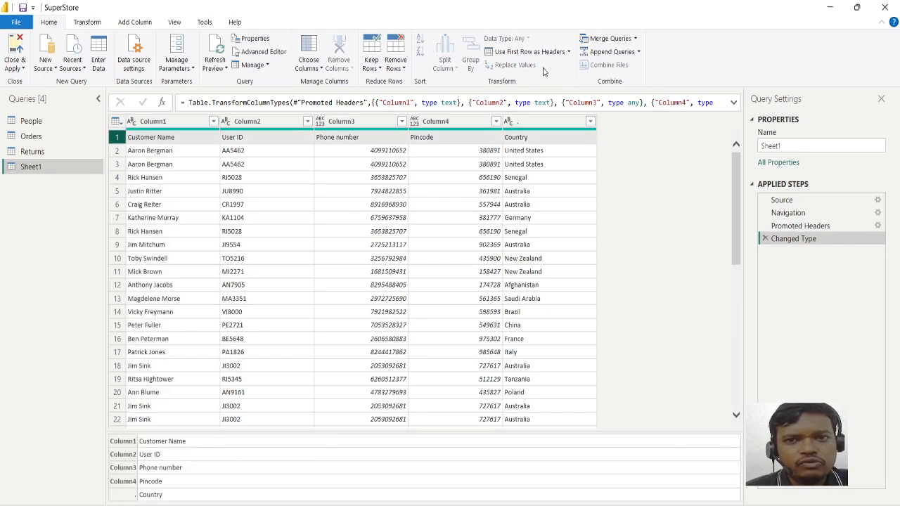
click(569, 54)
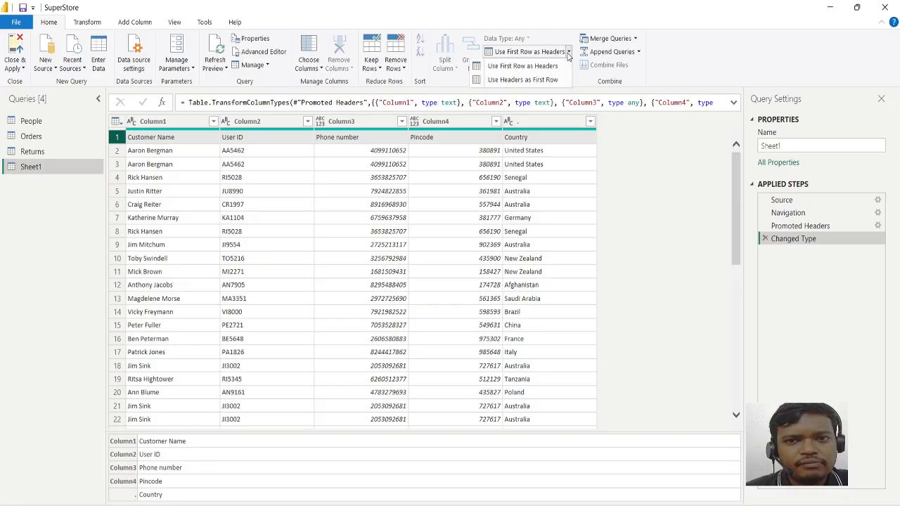
click(551, 67)
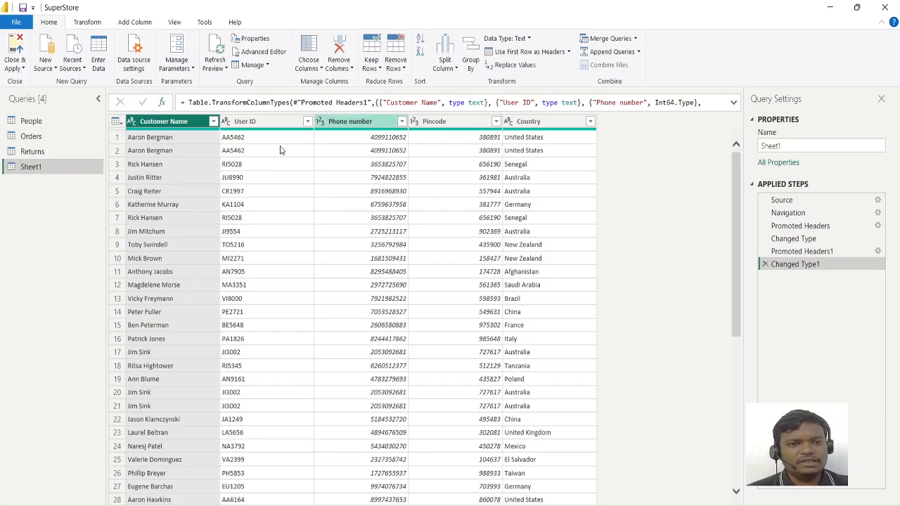
Remove the duplicate rows from Sheet1 based on the Customer Name column, and close and apply the query changes
click(234, 163)
click(167, 153)
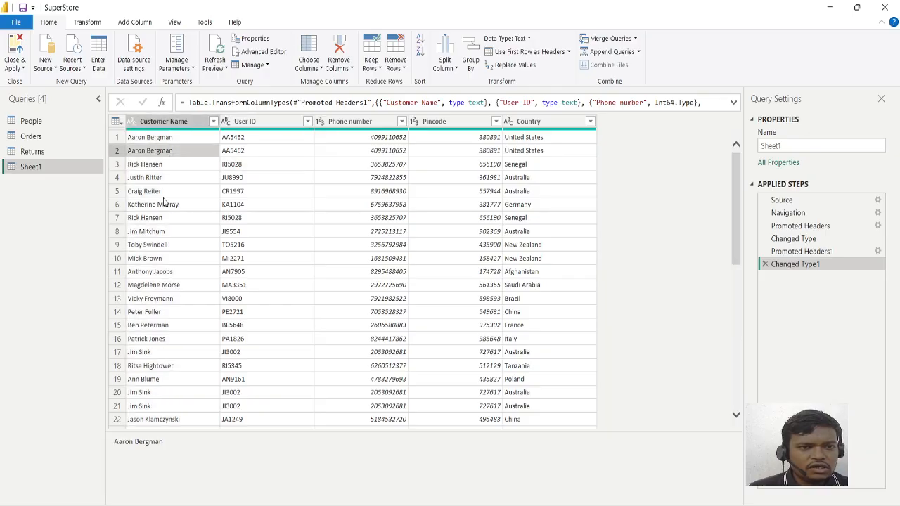
click(156, 140)
key(Down)
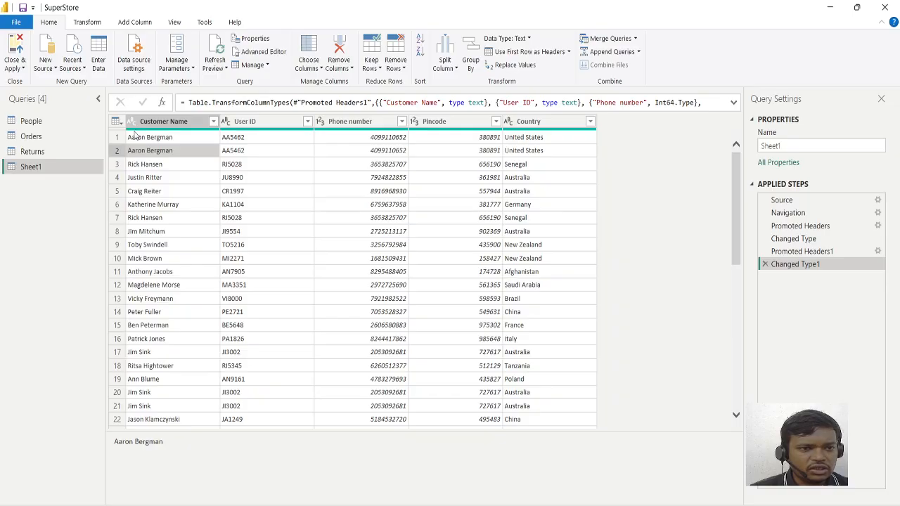
click(116, 137)
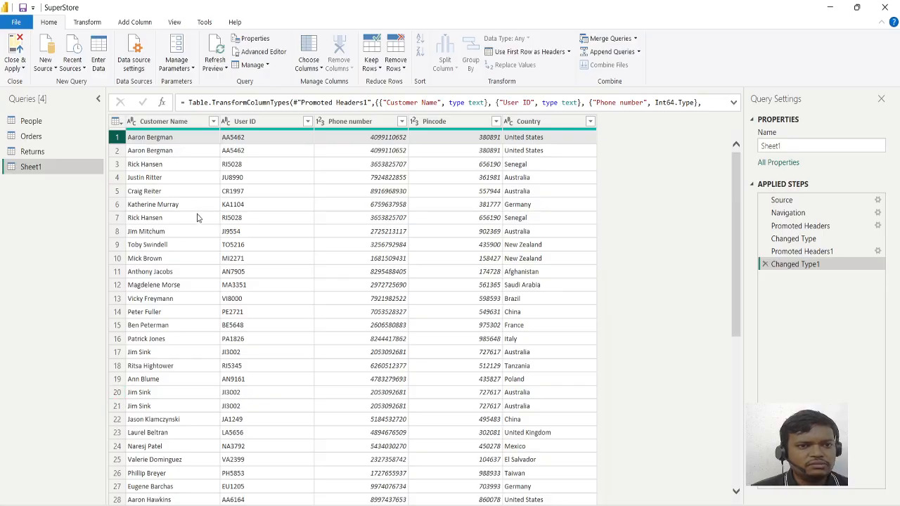
click(185, 125)
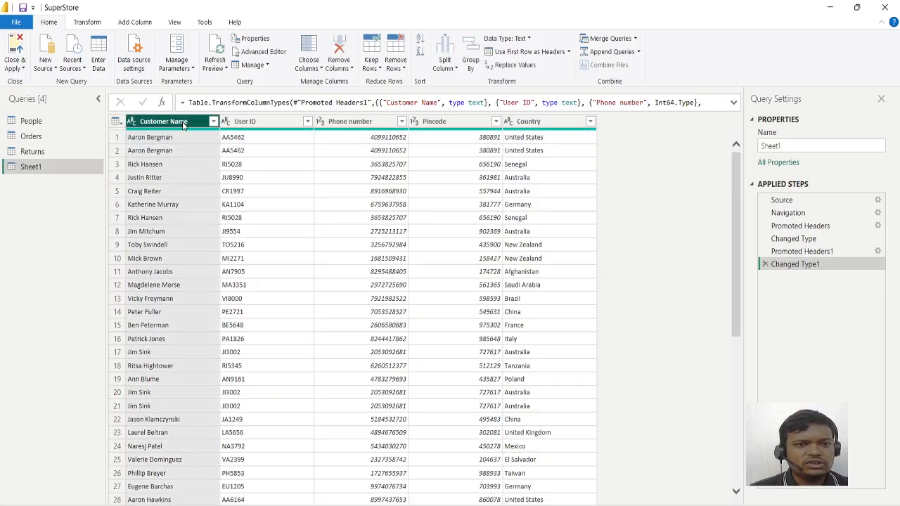
click(395, 64)
click(372, 123)
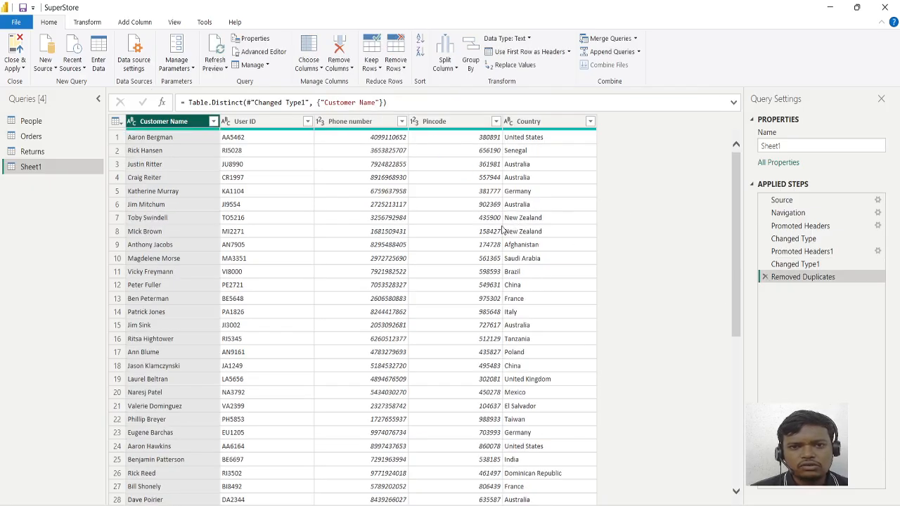
click(502, 230)
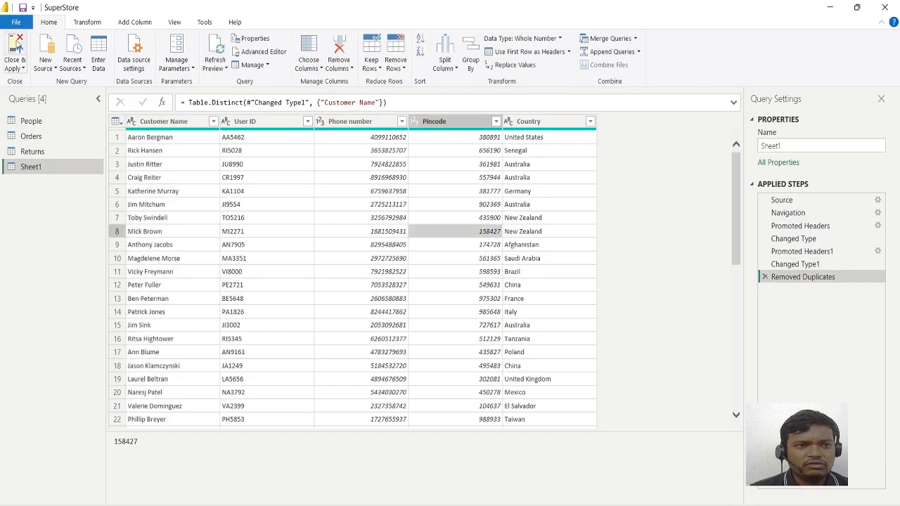
click(14, 45)
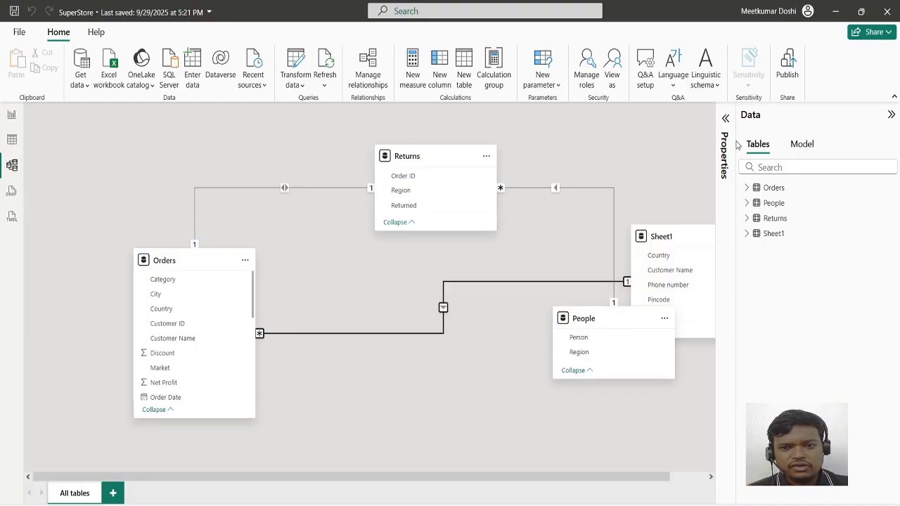
Rename the Sheet1 table as CustomerDetails and move it in the model diagram to the space below Returns, between Orders and People
click(785, 236)
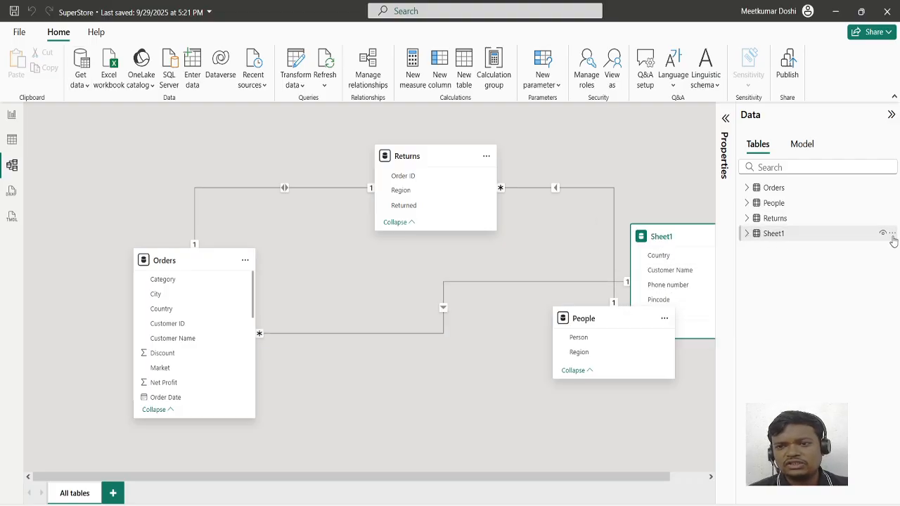
click(893, 235)
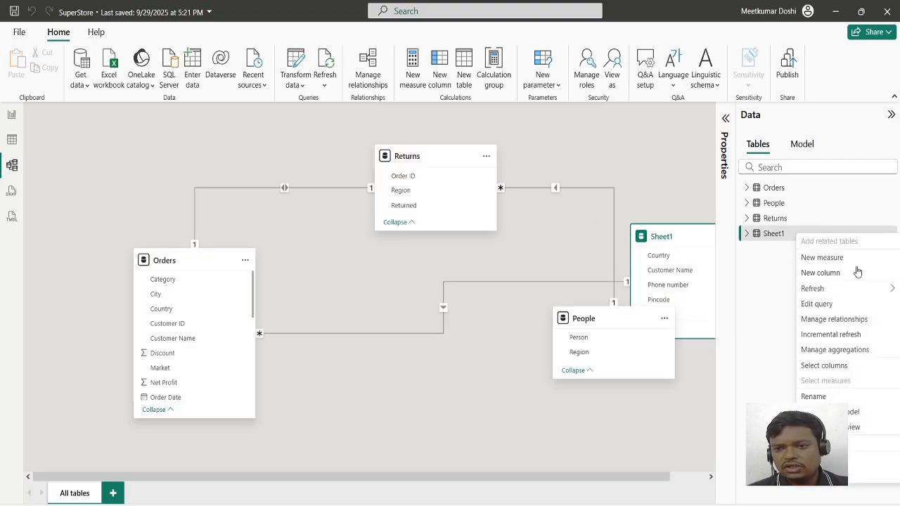
click(833, 396)
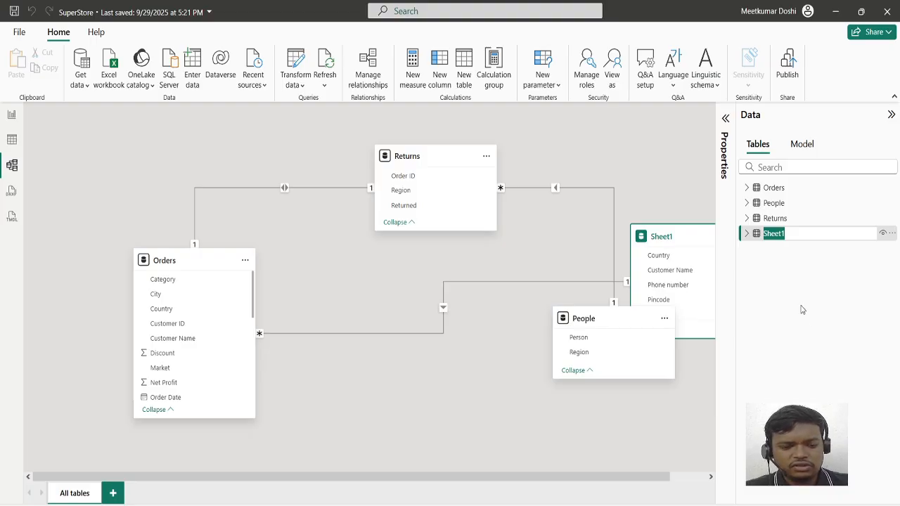
text(CustomerDetails)
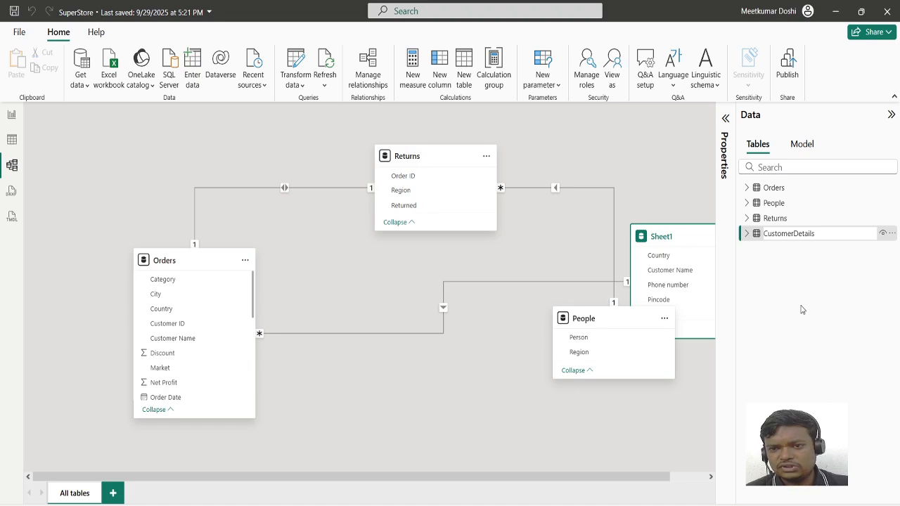
key(Return)
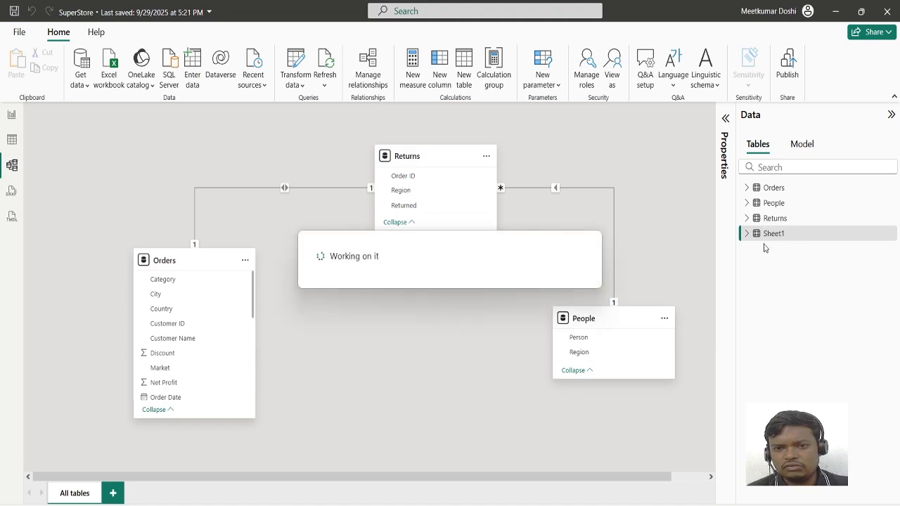
drag(657, 236, 376, 378)
Examine the CustomerDetails table's rows in Table view and return to the model diagram
click(10, 140)
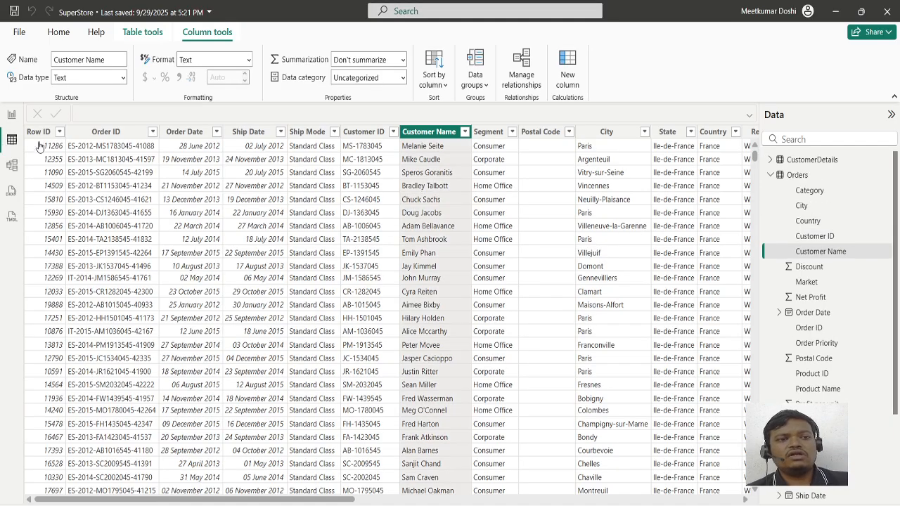
click(770, 175)
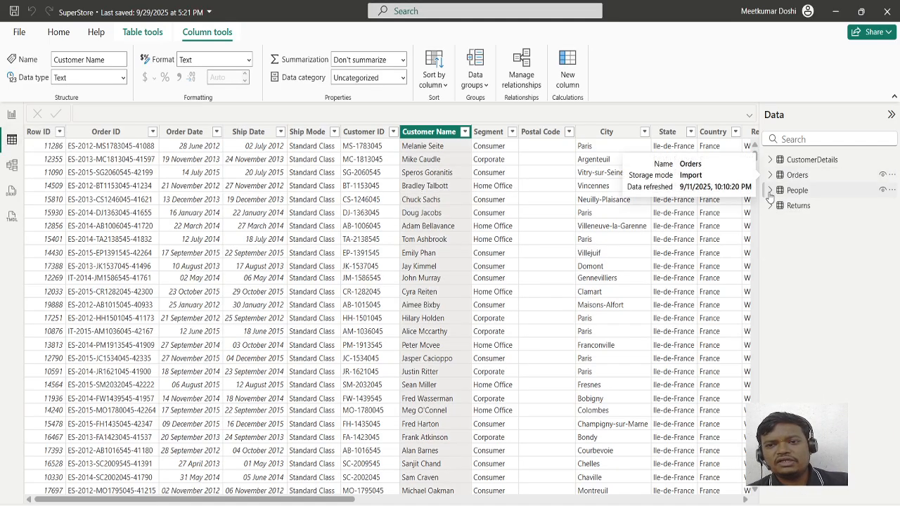
click(815, 160)
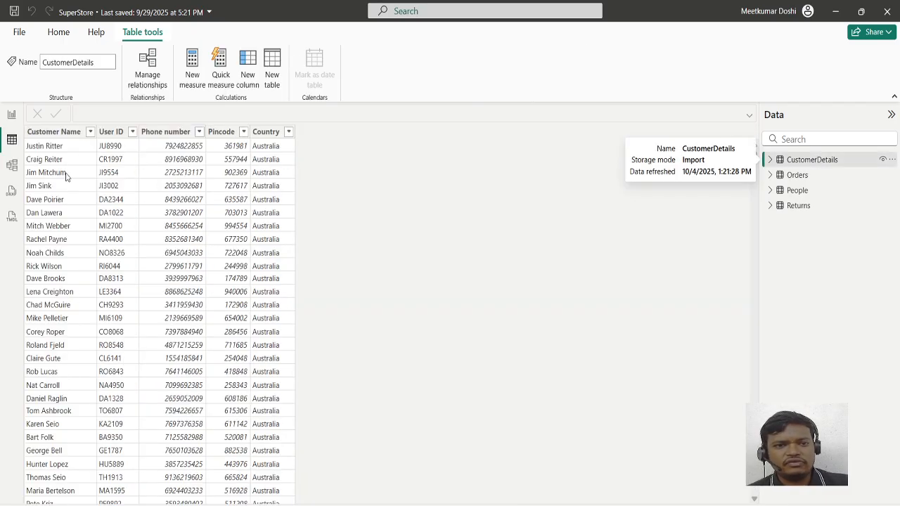
click(11, 165)
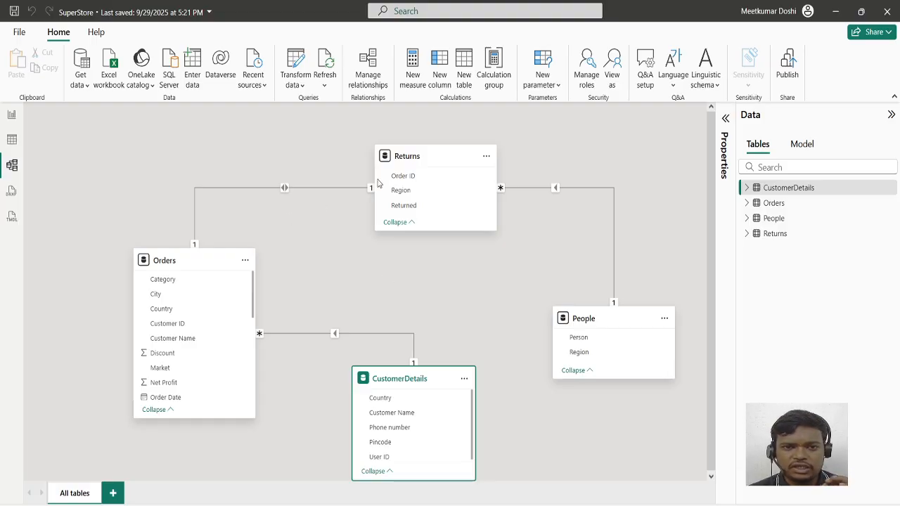
Rearrange the model diagram so that Orders sits below Returns and CustomerDetails stands to the left of Orders
mouse_move(398, 158)
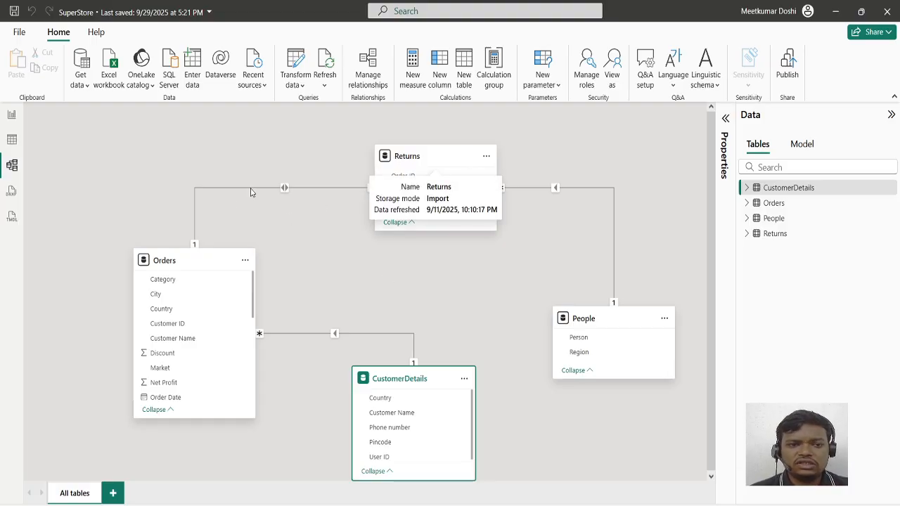
mouse_move(218, 262)
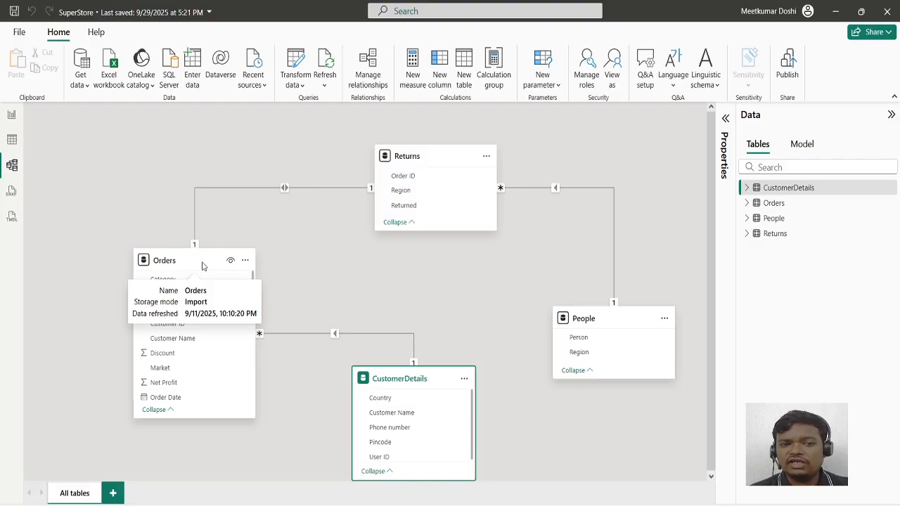
drag(255, 255, 487, 290)
drag(382, 379, 168, 325)
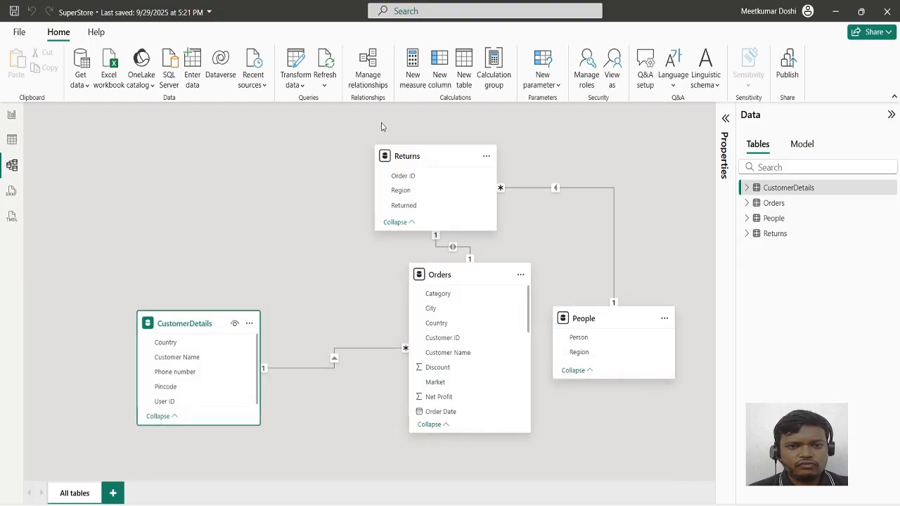
mouse_move(420, 144)
drag(475, 277, 415, 306)
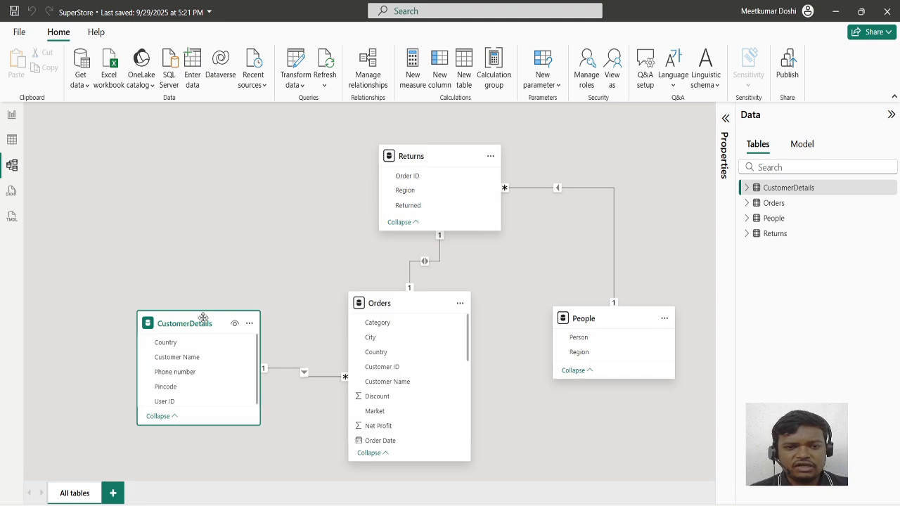
drag(204, 318, 198, 306)
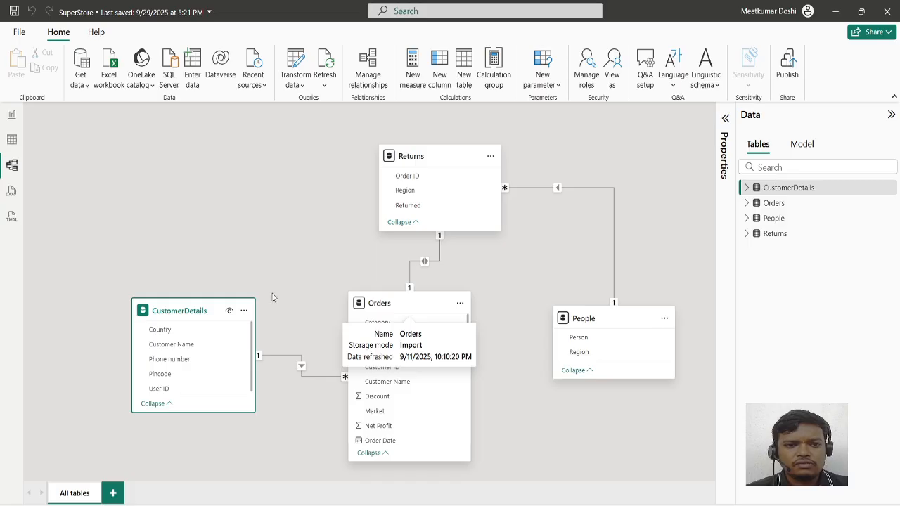
drag(192, 309, 120, 231)
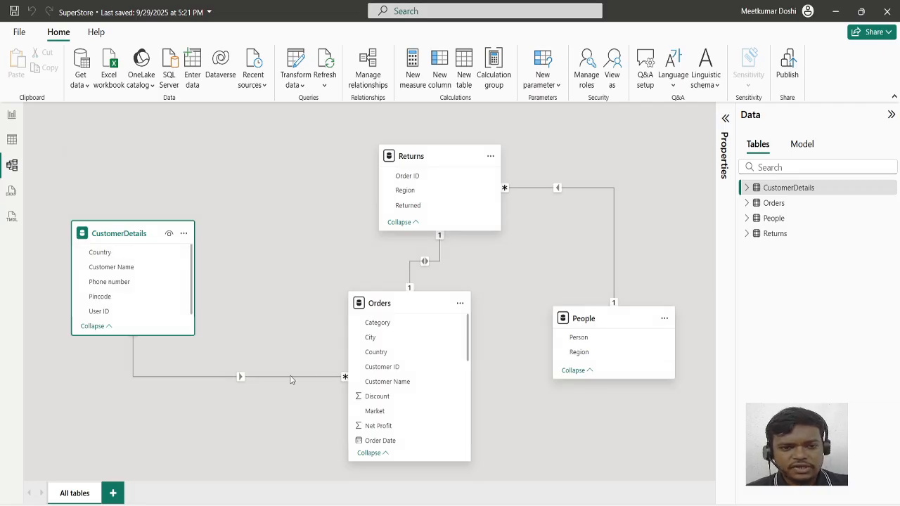
click(241, 378)
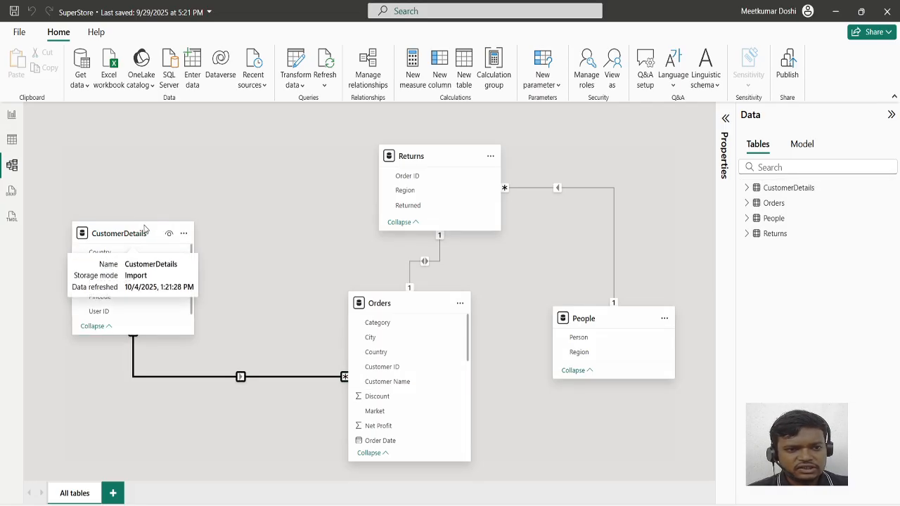
drag(94, 234, 84, 301)
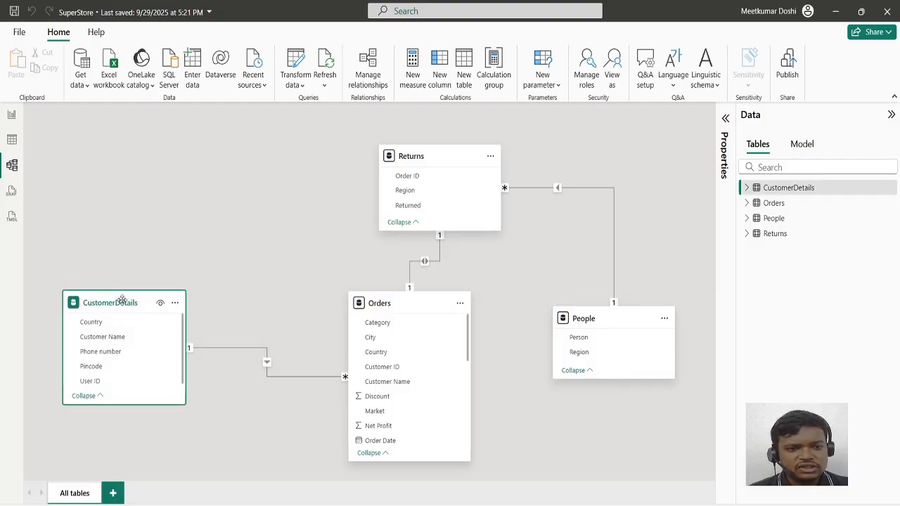
Examine the settings of the relationship between CustomerDetails and Orders, and close them without saving
click(393, 307)
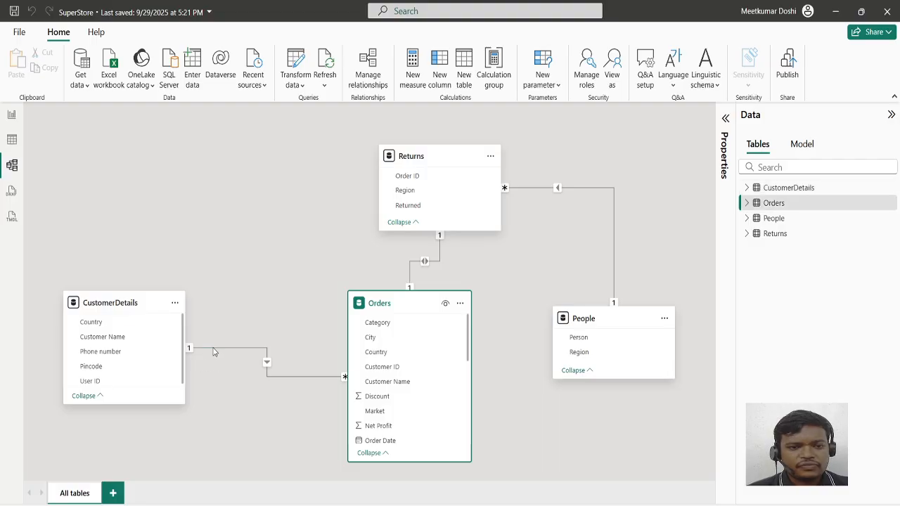
click(214, 348)
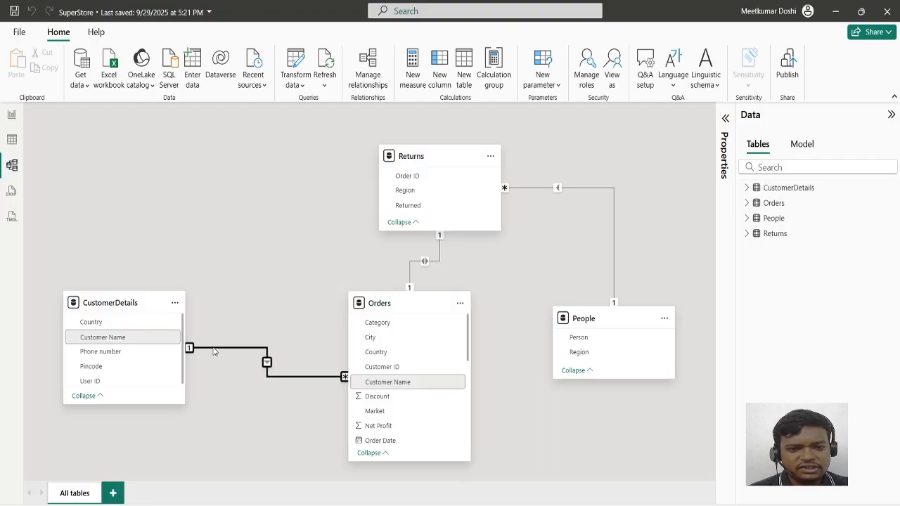
double_click(214, 348)
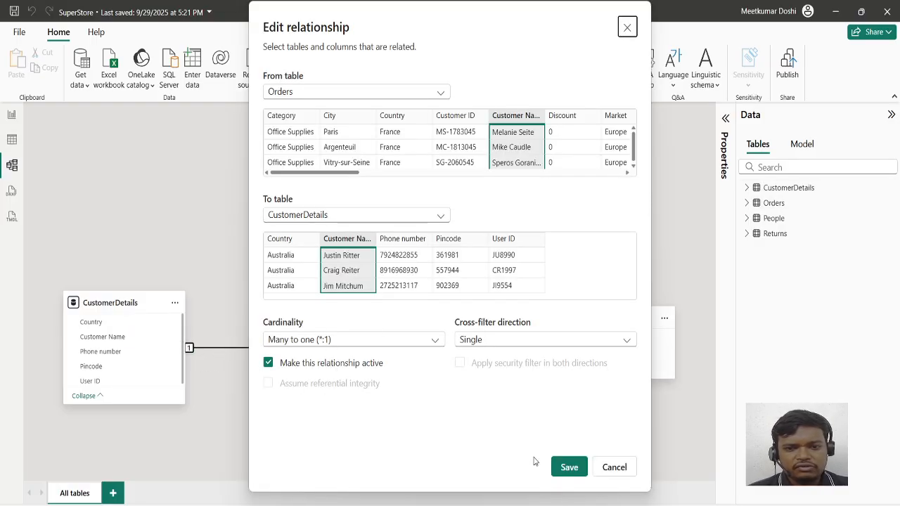
key(Escape)
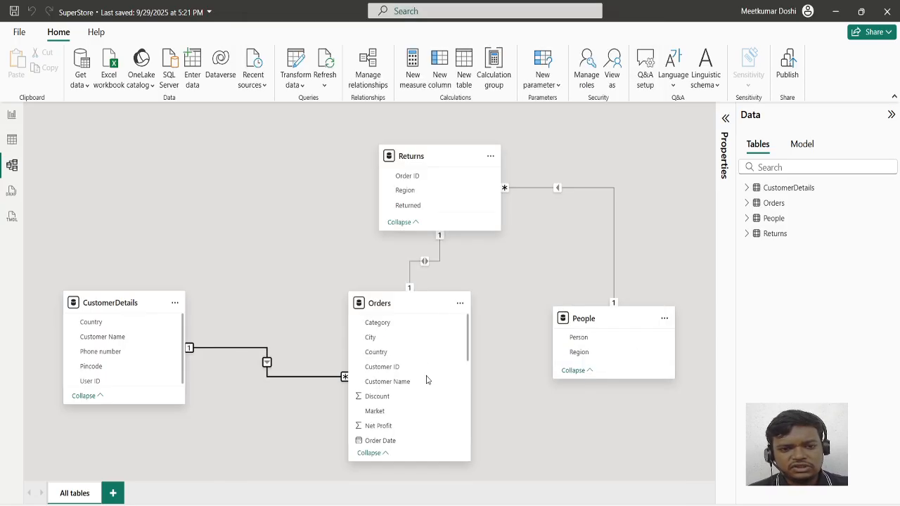
Delete the relationship between the CustomerDetails and Orders tables
right_click(223, 349)
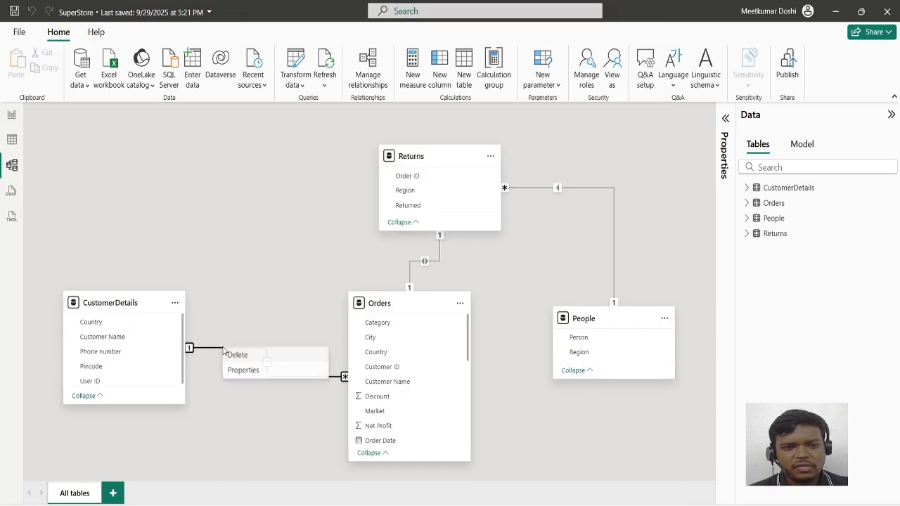
click(236, 355)
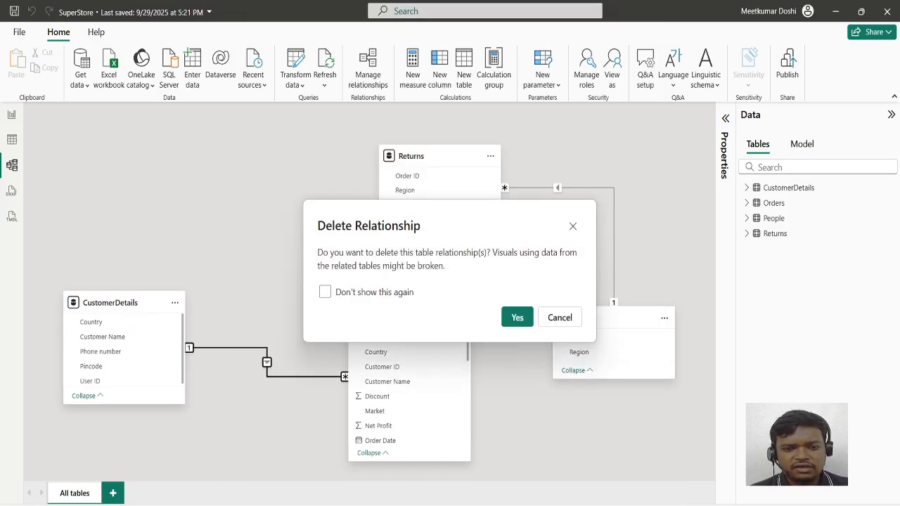
key(alt+Tab)
click(891, 392)
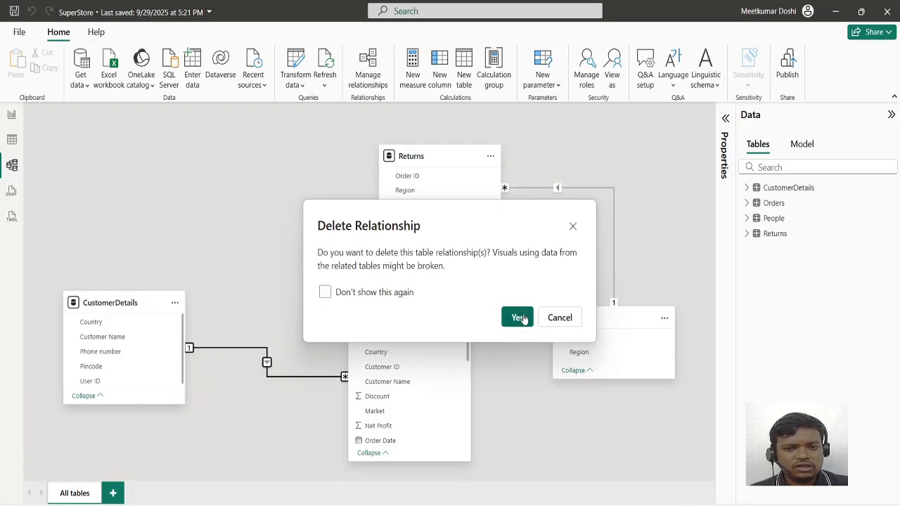
click(520, 318)
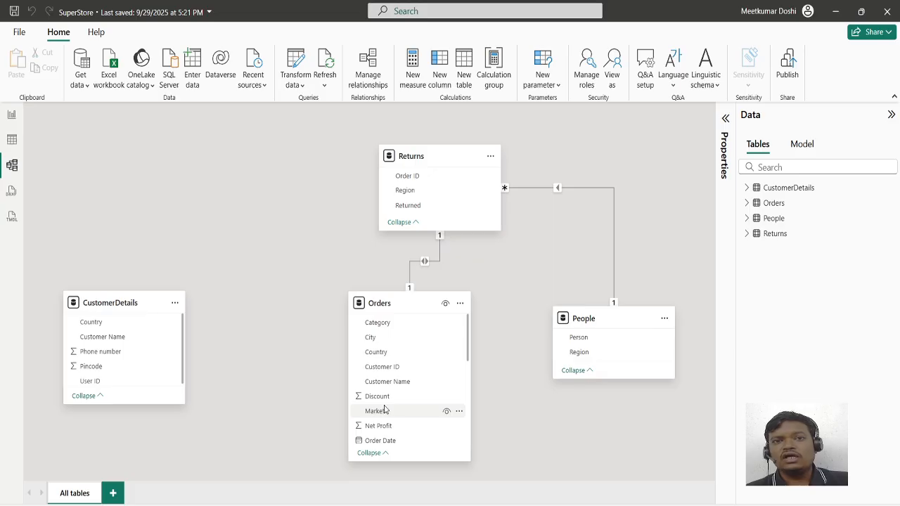
Start a new relationship from CustomerDetails to Orders that matches their Customer Name columns
click(104, 341)
drag(104, 342, 390, 386)
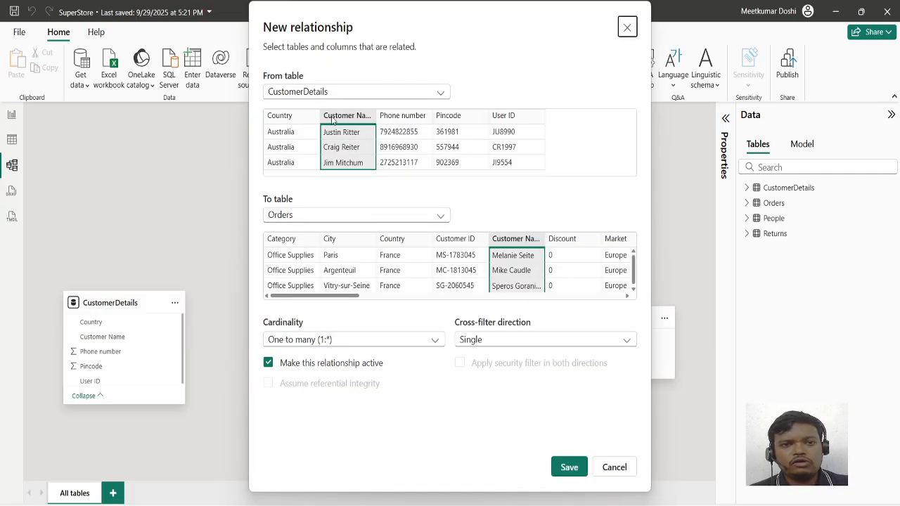
click(296, 94)
click(298, 95)
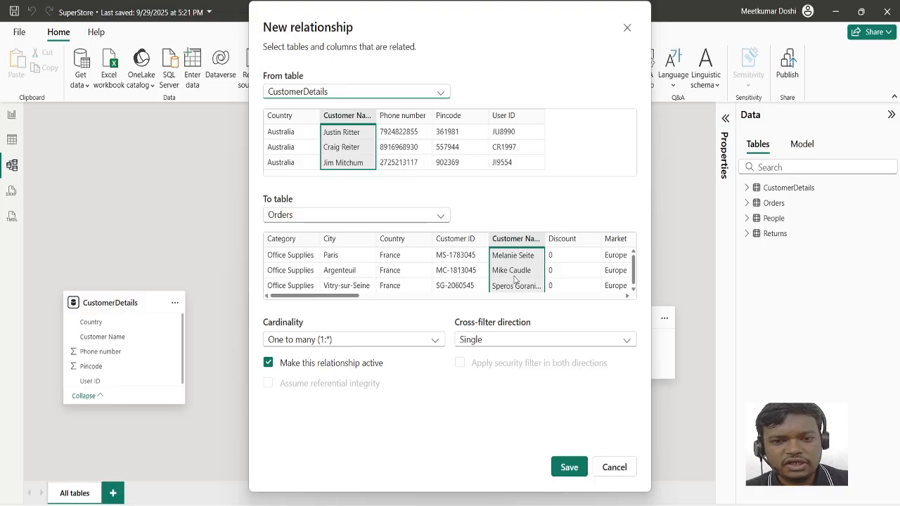
click(297, 216)
click(291, 233)
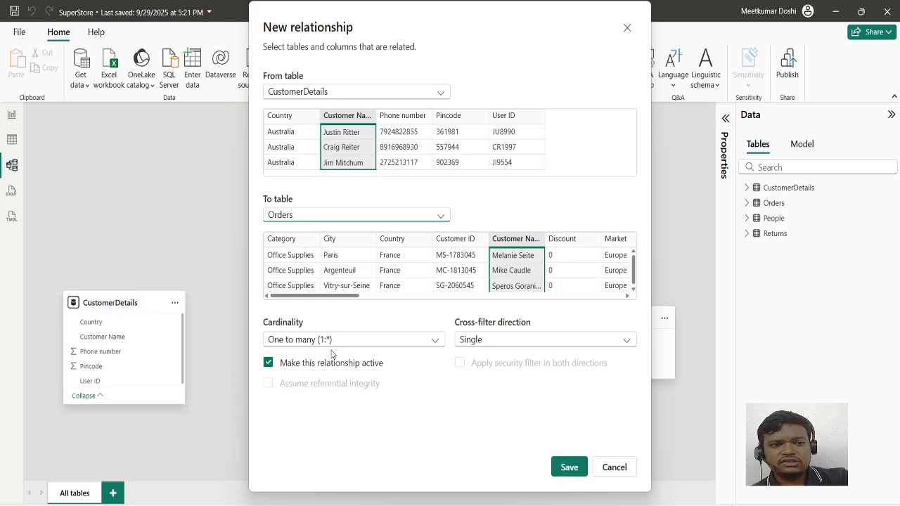
Keep One to many (1:*) cardinality and Single cross-filter direction for the new relationship, and save it
click(293, 340)
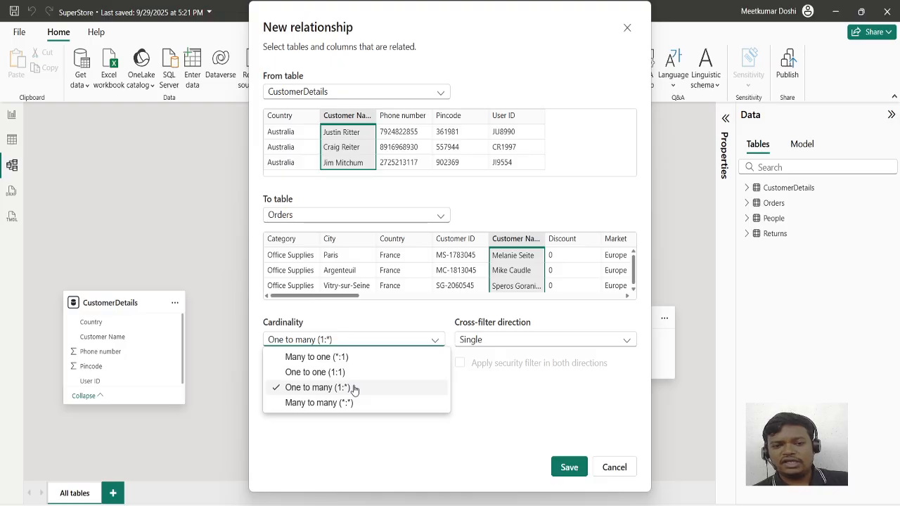
click(353, 387)
click(487, 343)
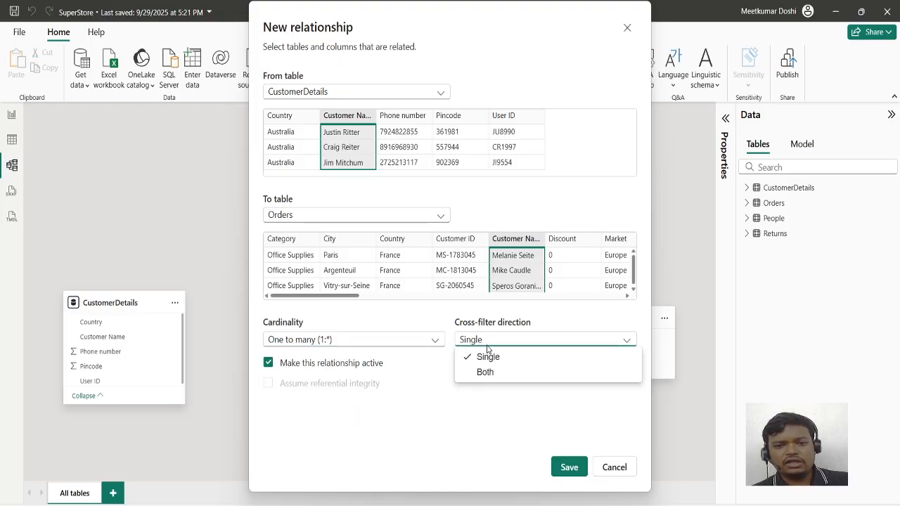
click(500, 343)
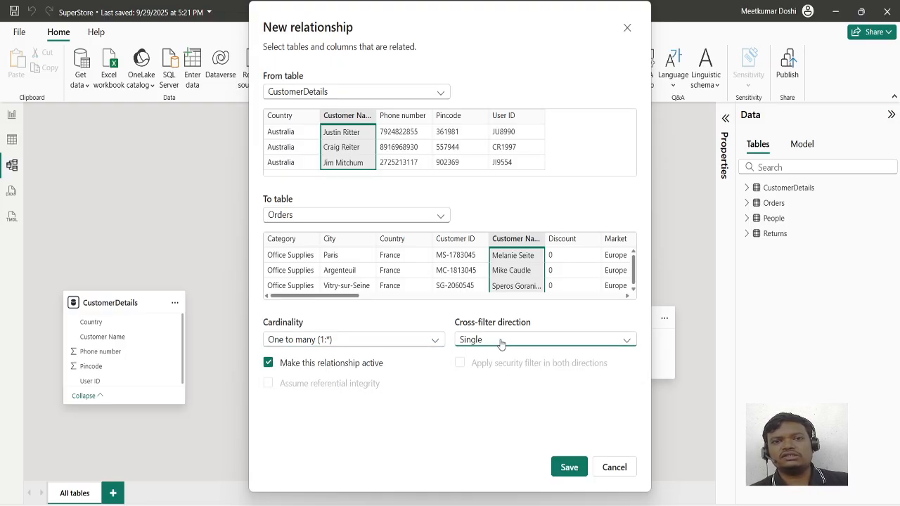
click(569, 467)
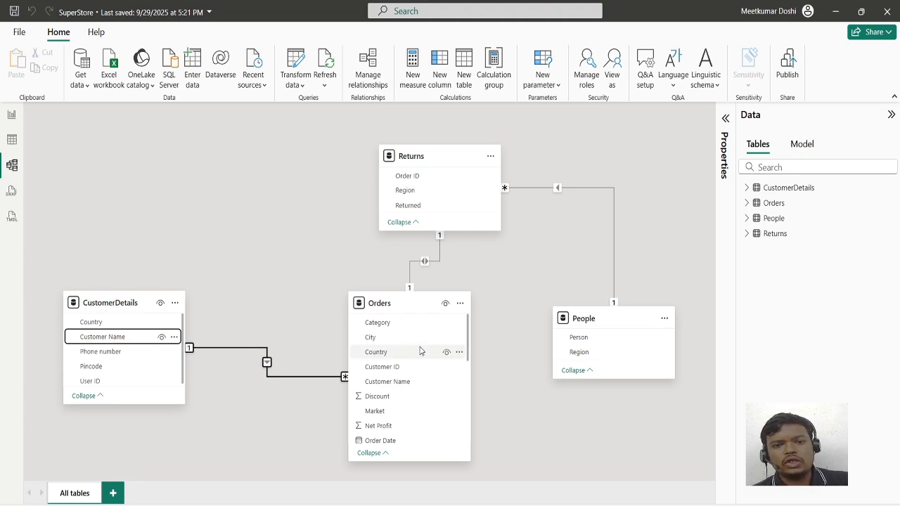
Move the Orders table closer to CustomerDetails in the model diagram and look through its field list
mouse_move(406, 313)
mouse_down()
mouse_move(392, 315)
mouse_move(417, 313)
mouse_up()
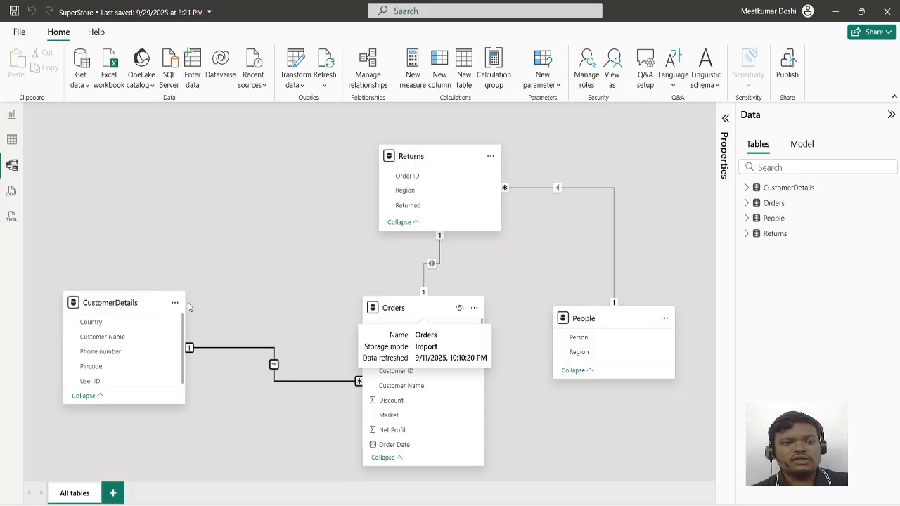
click(121, 307)
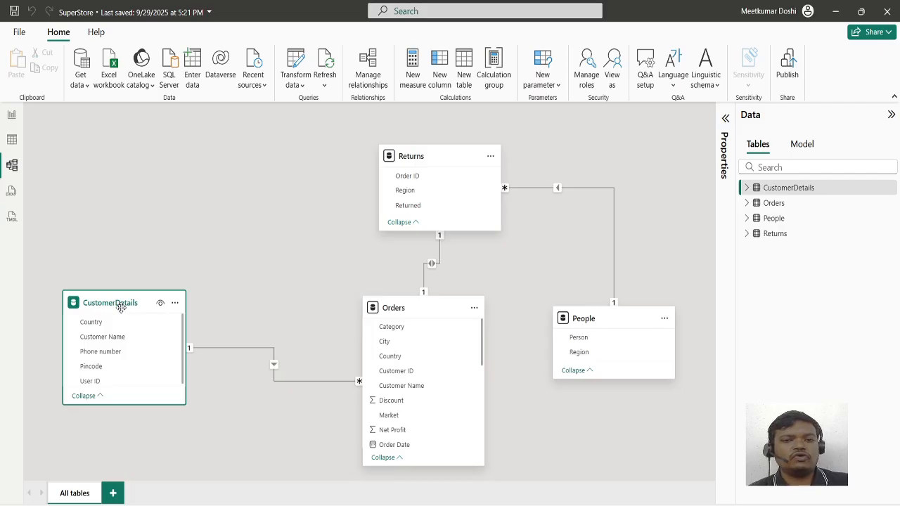
mouse_move(121, 308)
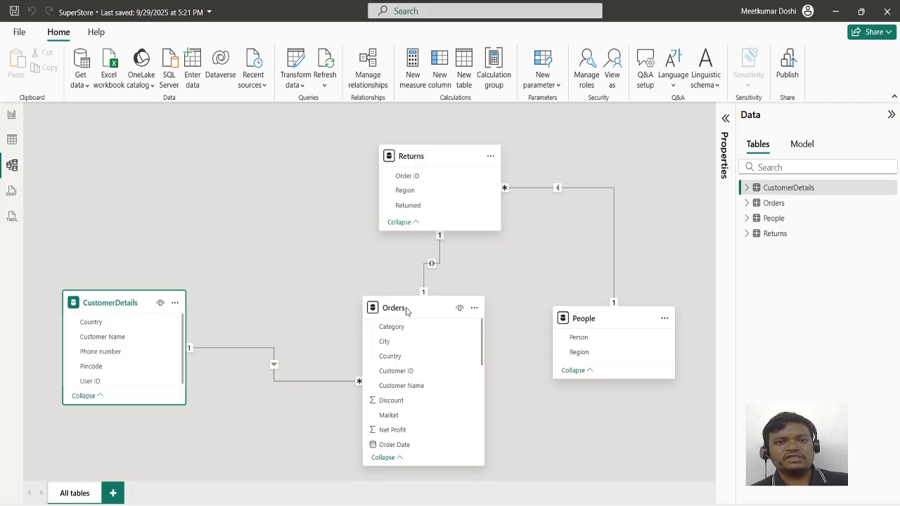
mouse_move(406, 311)
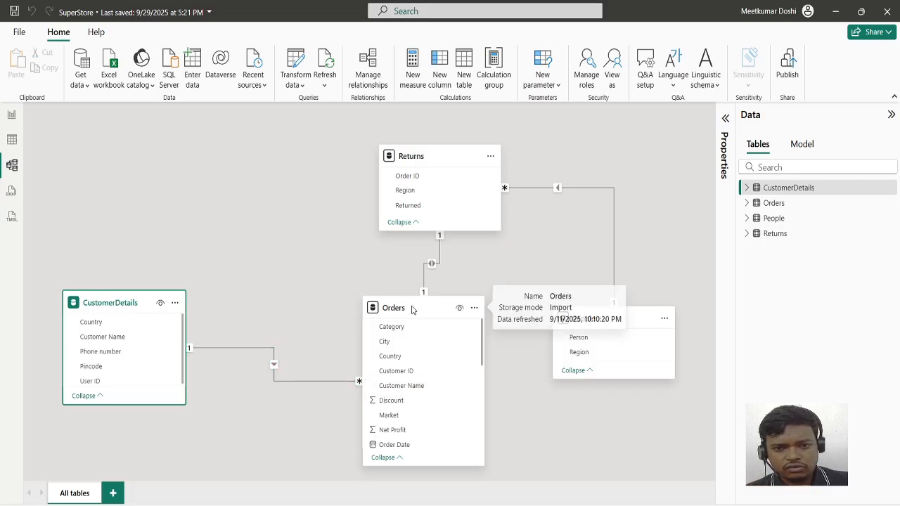
drag(412, 310, 334, 316)
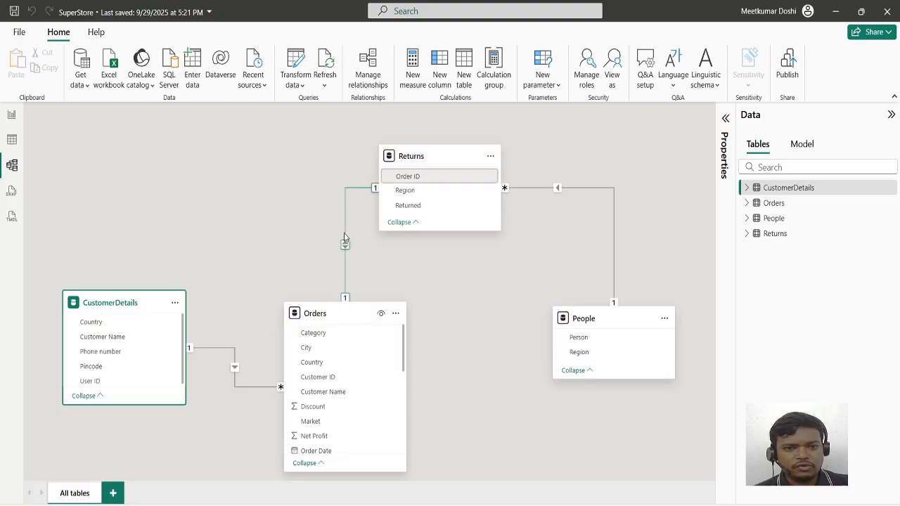
scroll(341, 394, down, 5)
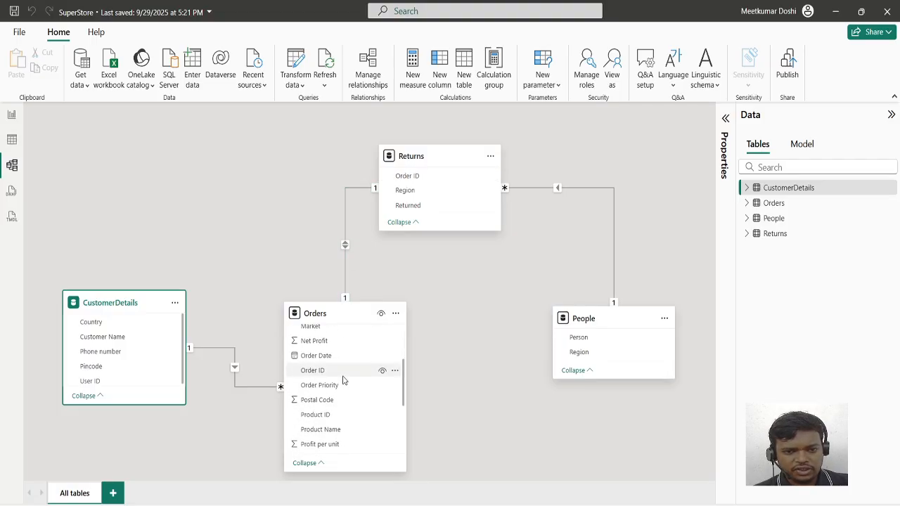
scroll(341, 422, down, 1)
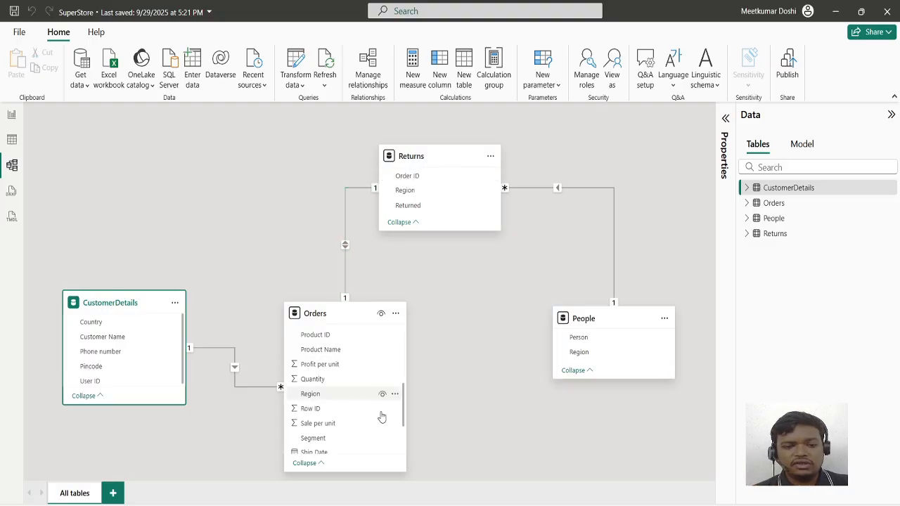
Switch to the global_superstore_2016.xlsx workbook in Excel and look at the Order ID values on the Orders and Returns sheets
mouse_move(357, 505)
click(395, 479)
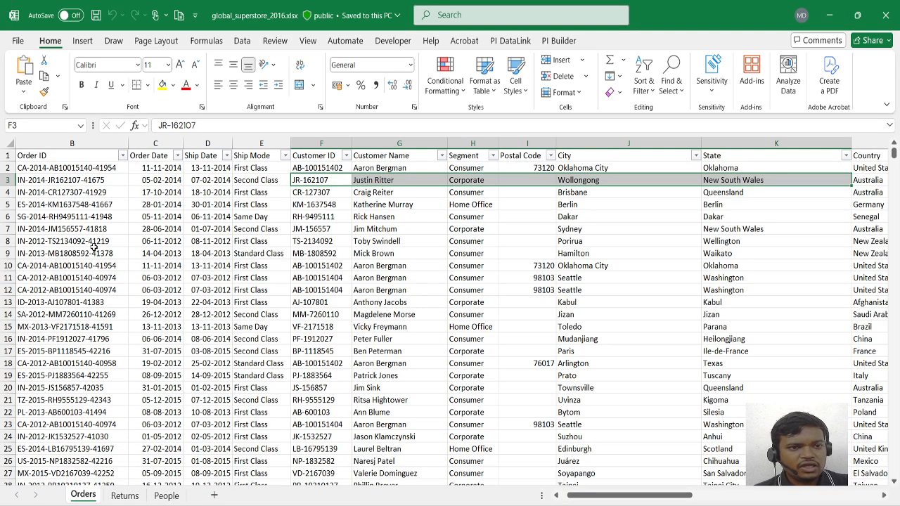
click(93, 250)
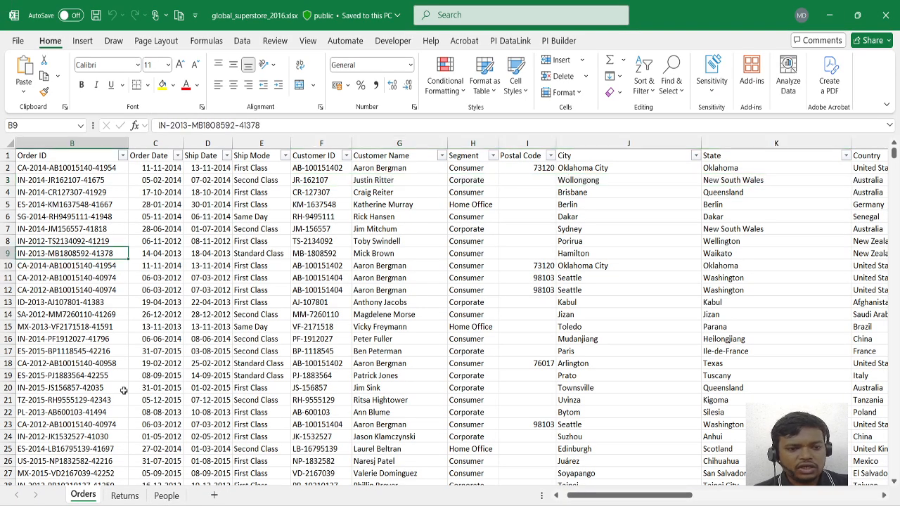
click(125, 495)
click(93, 168)
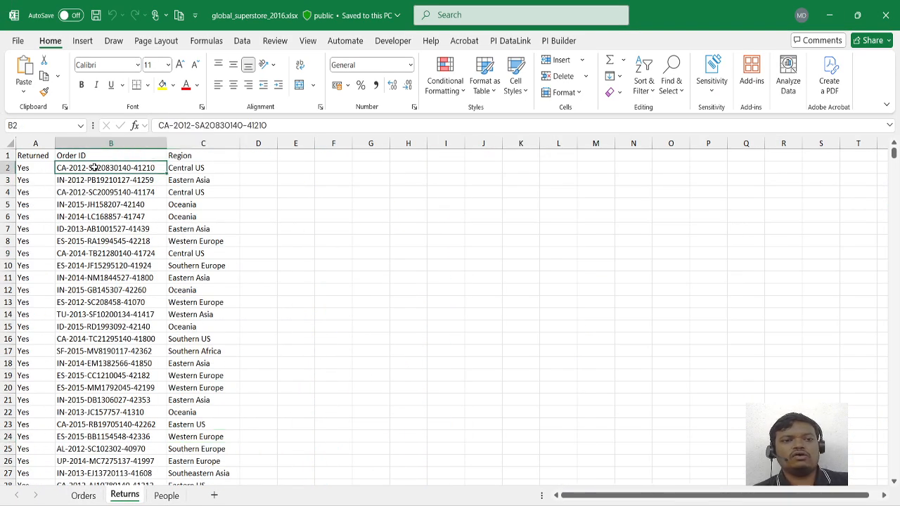
Highlight duplicate values in the Returns sheet's Order ID column with Light Red Fill with Dark Red Text, and check the column for duplicates
click(115, 229)
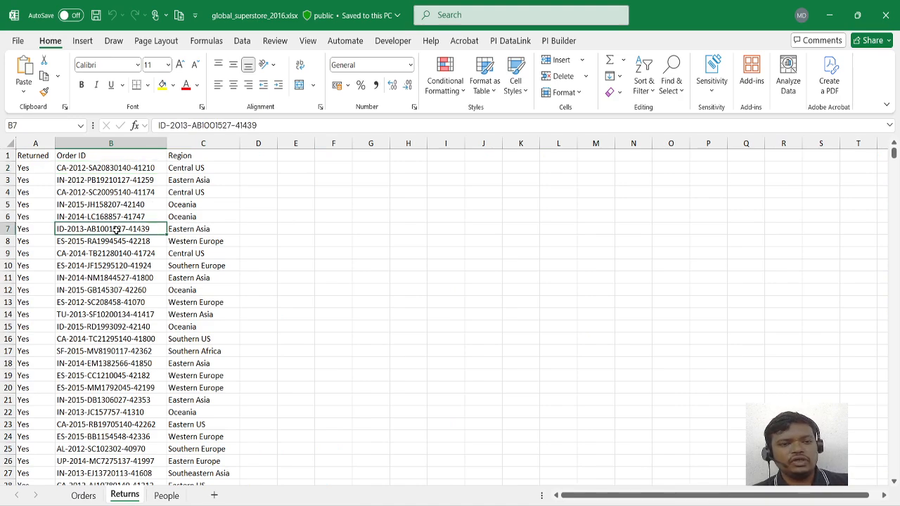
key(ctrl+space)
click(447, 78)
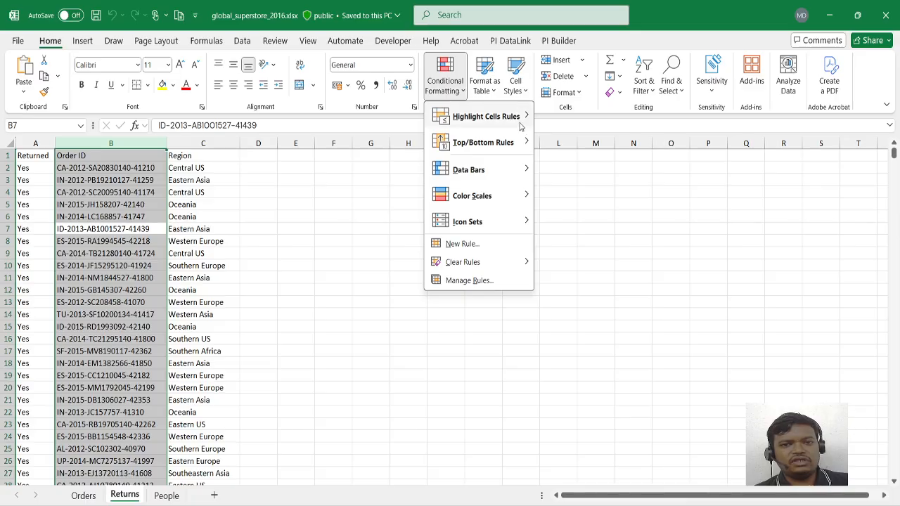
mouse_move(522, 128)
click(609, 281)
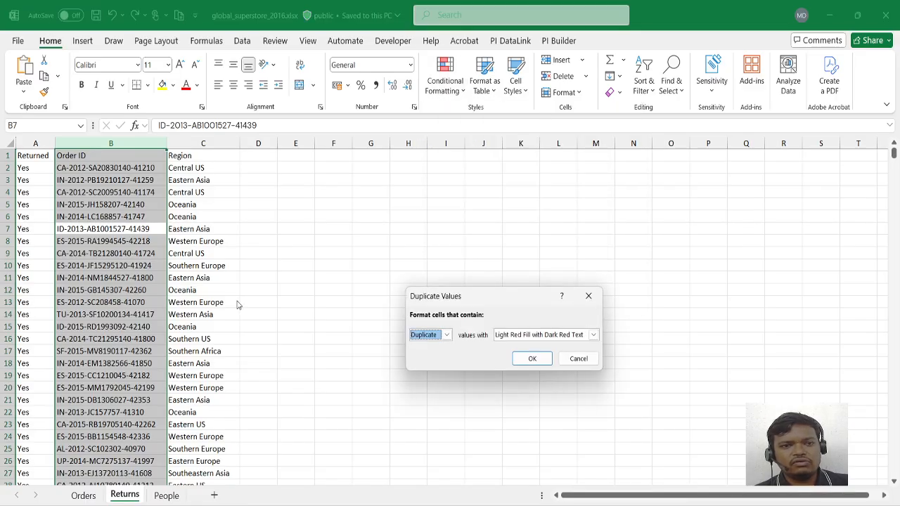
click(532, 361)
scroll(141, 325, down, 20)
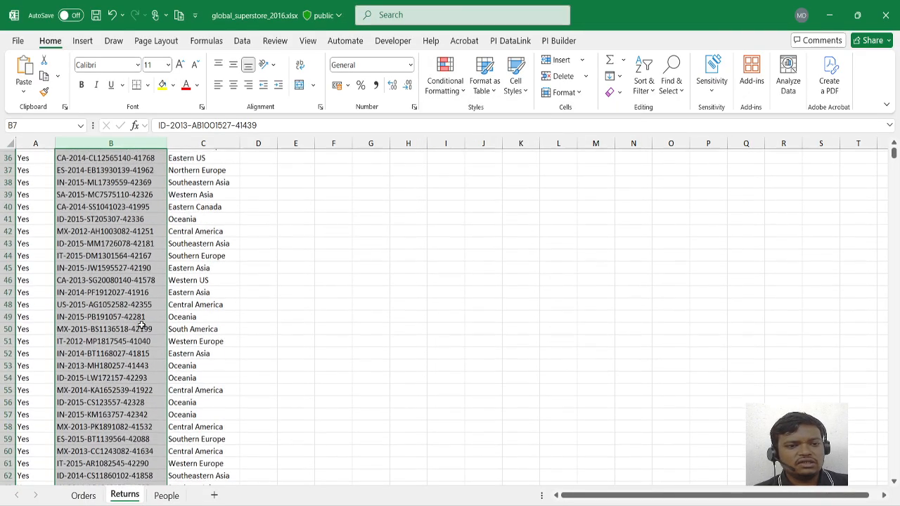
scroll(141, 325, down, 20)
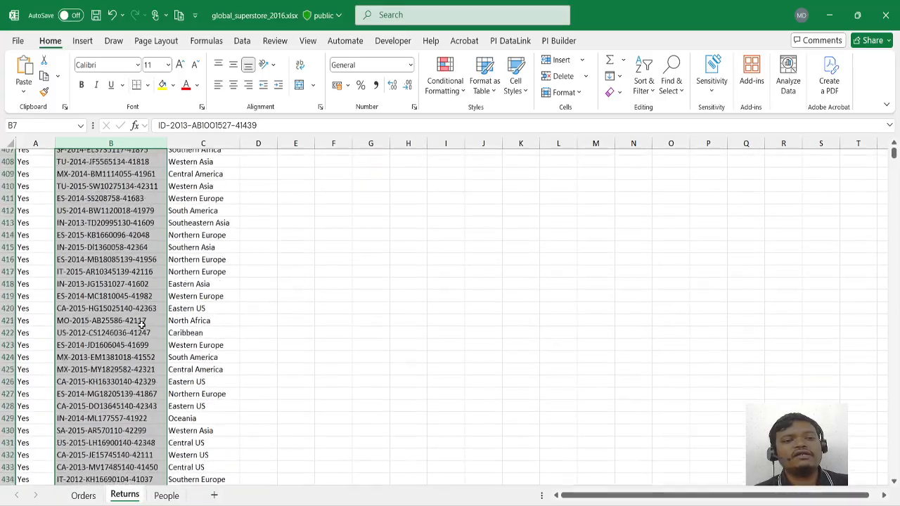
scroll(142, 326, up, 20)
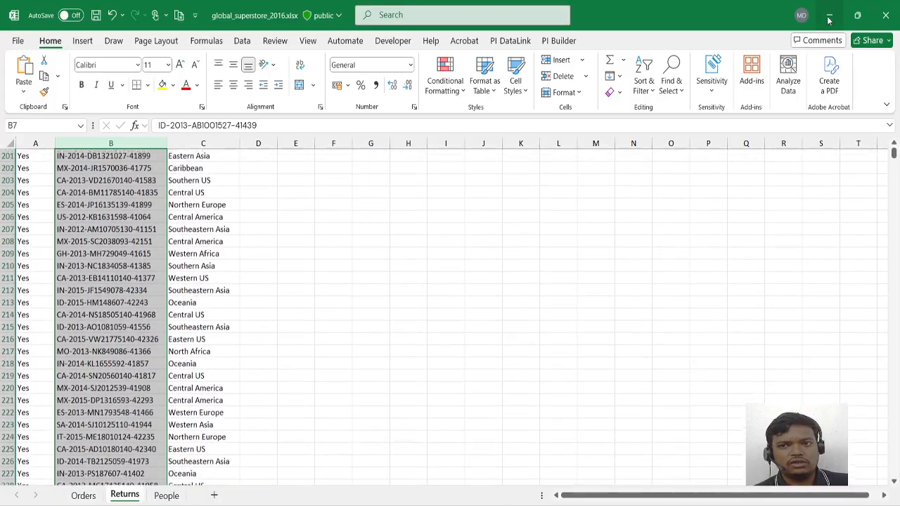
Highlight duplicate values in the Orders sheet's Order ID column with Light Red Fill with Dark Red Text, and inspect the marked IDs
click(83, 495)
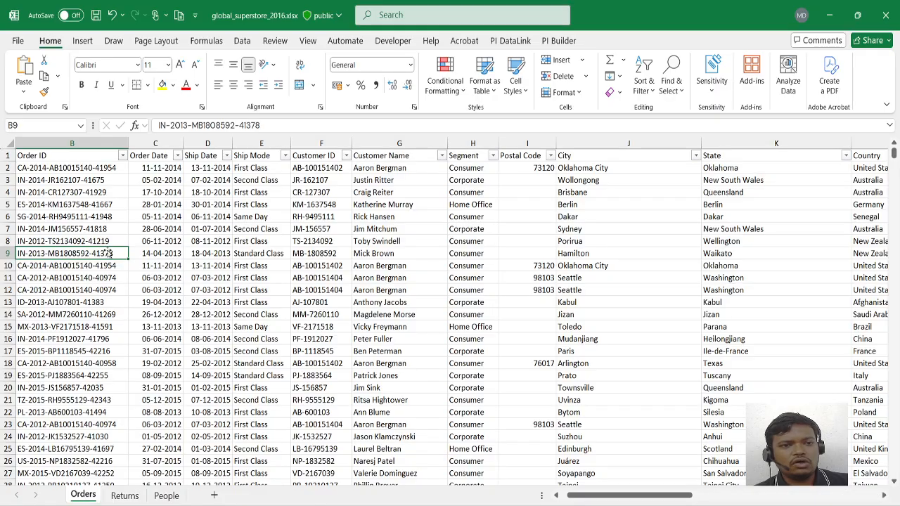
key(Up)
key(Up)
key(Up)
key(ctrl+space)
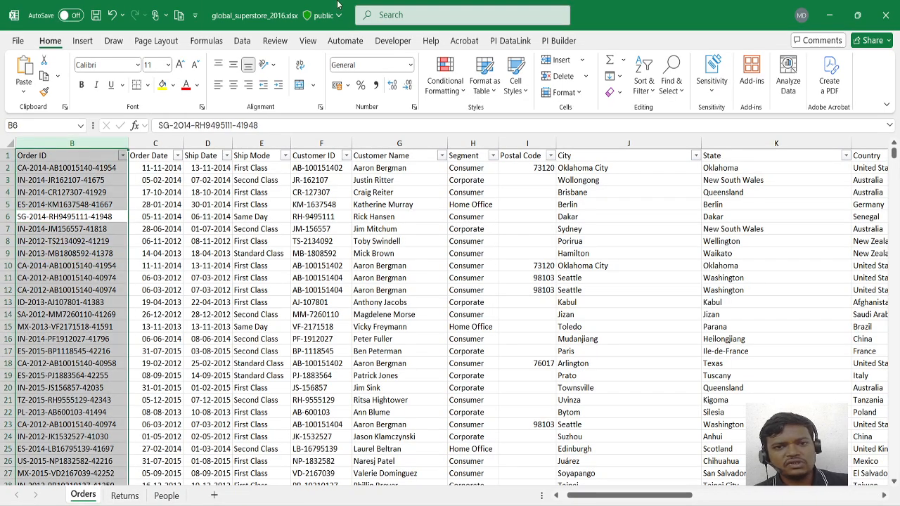
click(444, 81)
mouse_move(486, 116)
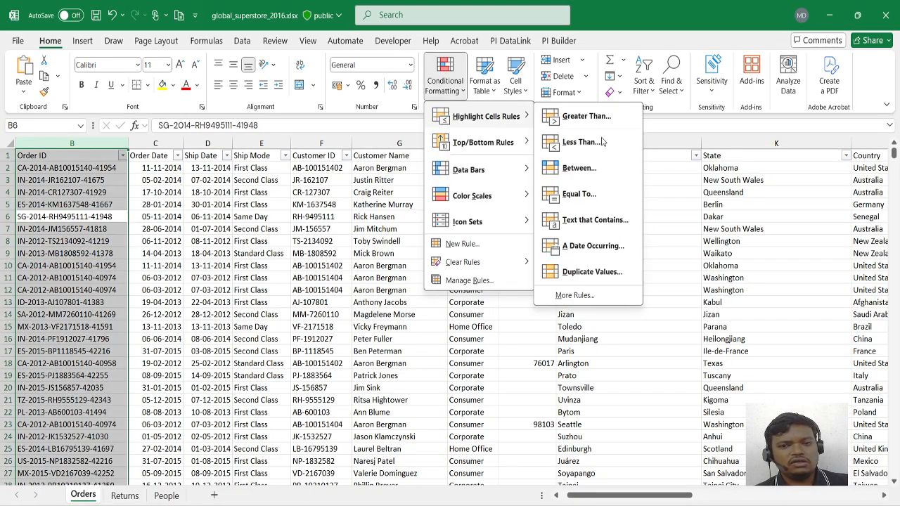
click(591, 271)
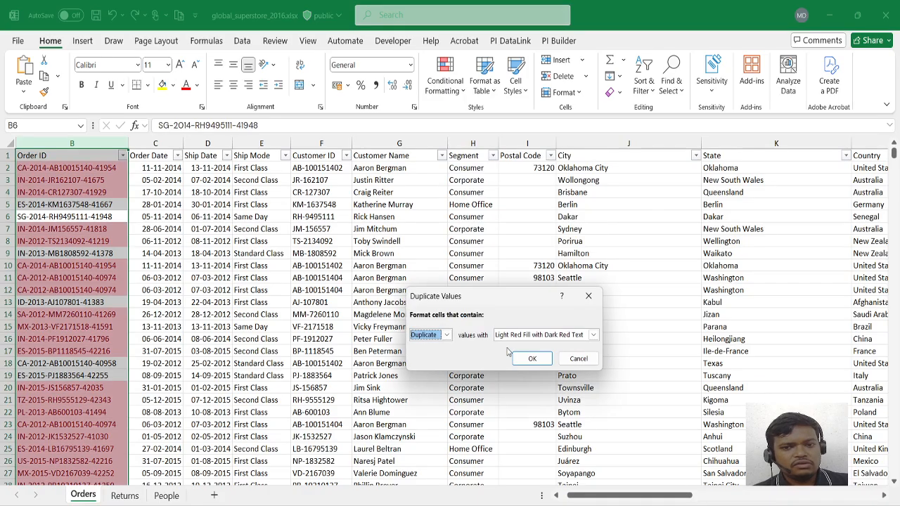
click(532, 358)
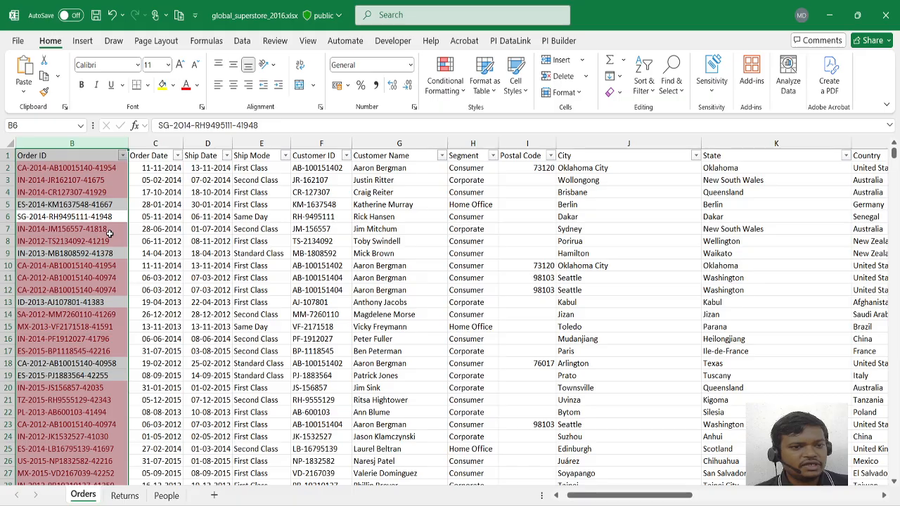
click(109, 231)
scroll(95, 246, down, 1)
scroll(85, 254, up, 1)
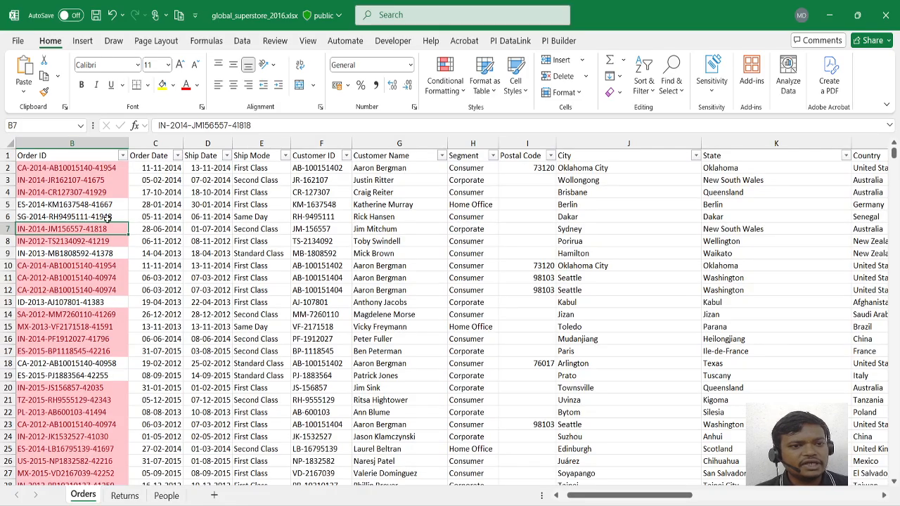
Open the filter options of the Orders sheet's Order ID column, then switch to Power BI and display the Orders table's rows
click(122, 158)
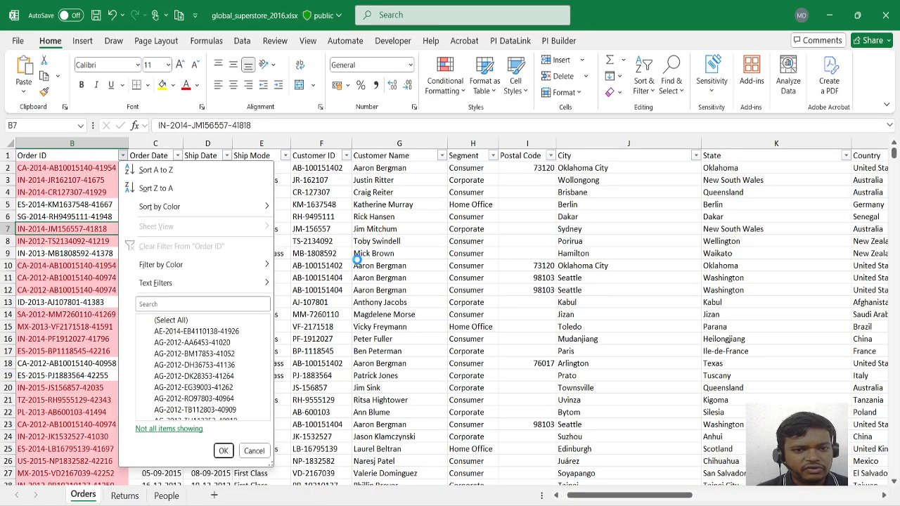
mouse_move(357, 504)
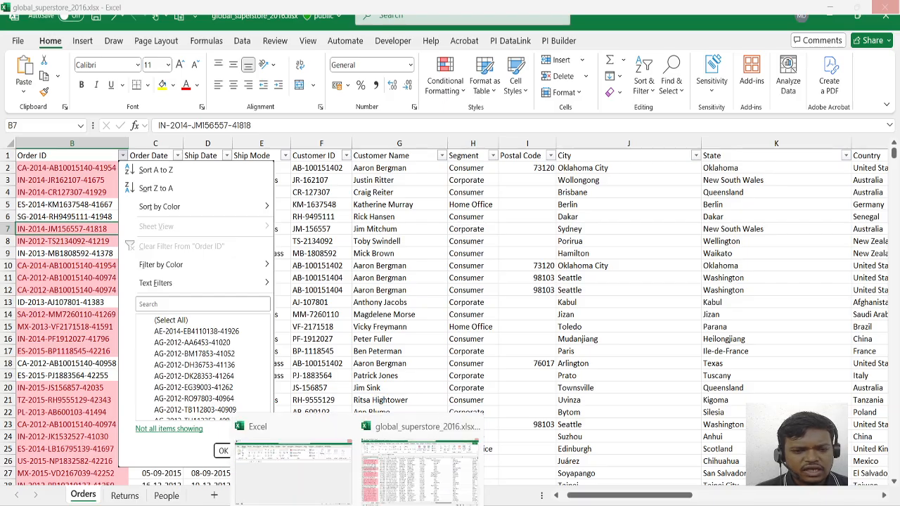
click(226, 505)
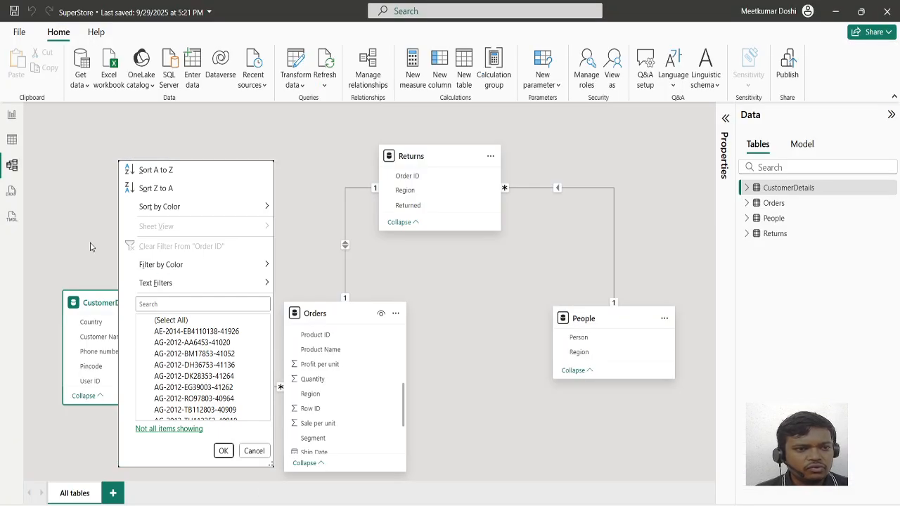
click(11, 140)
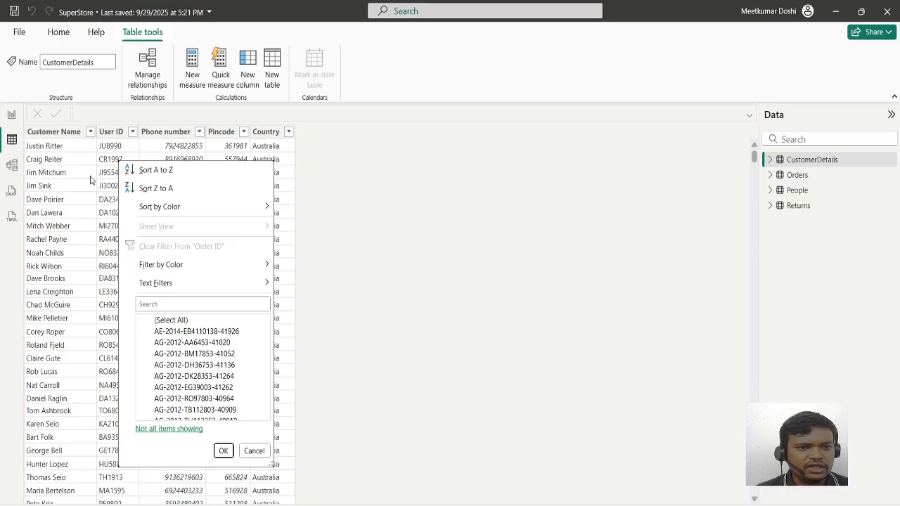
click(808, 176)
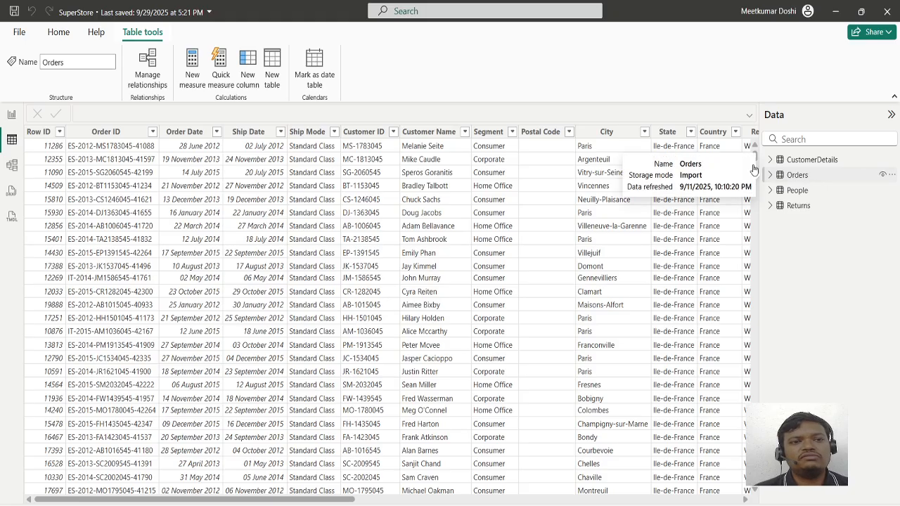
click(60, 35)
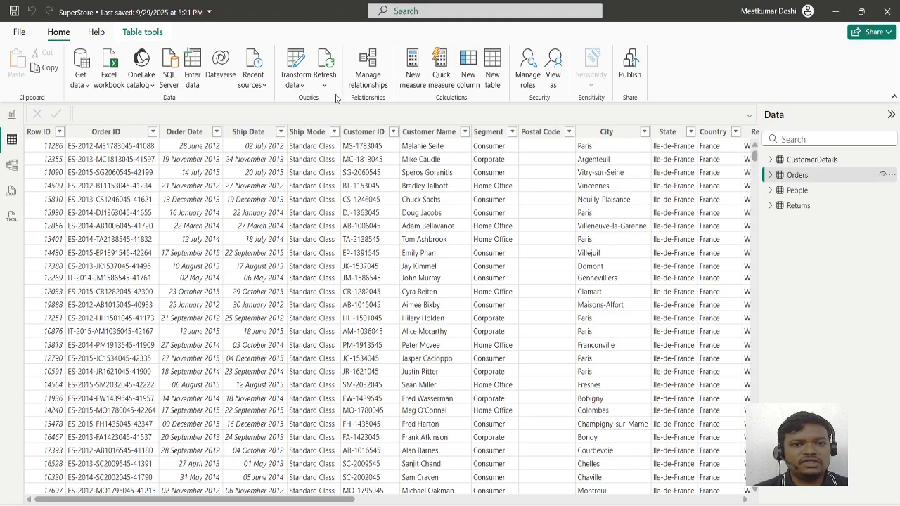
Open the Orders query in Power Query Editor and examine its Removed Duplicates step
click(300, 84)
click(303, 102)
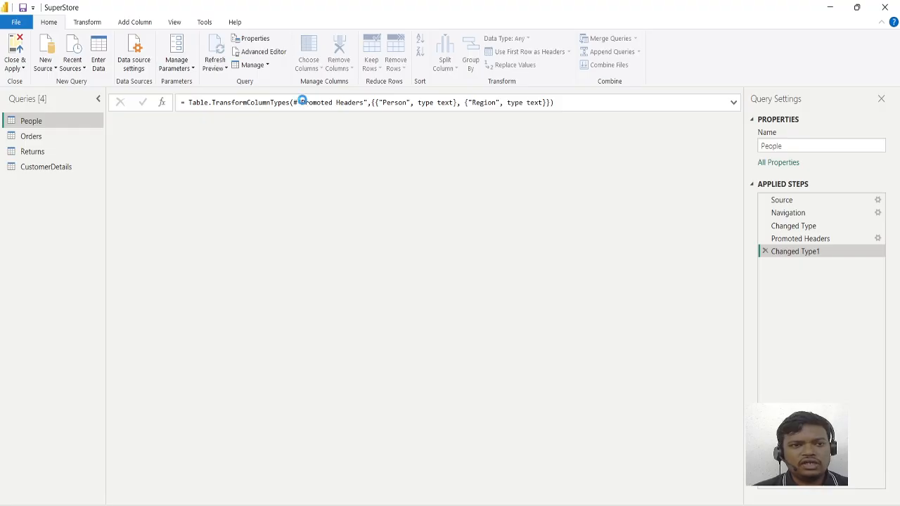
click(35, 138)
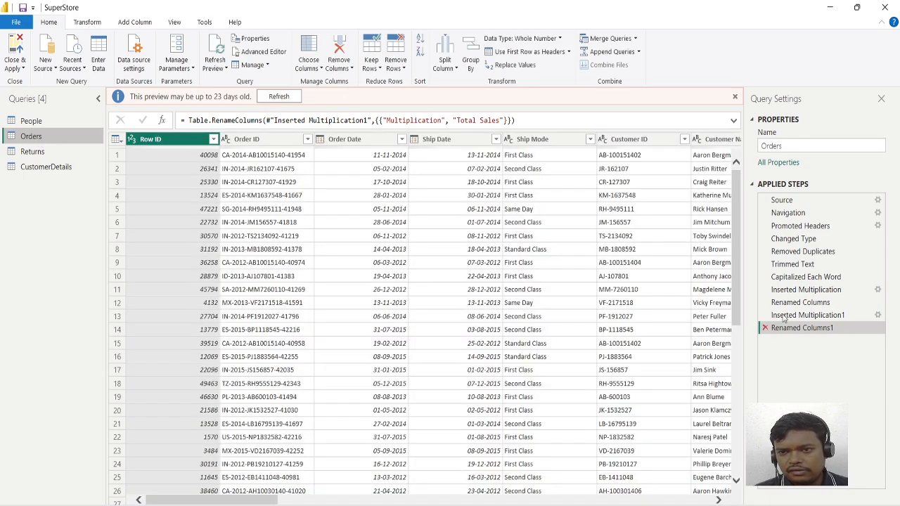
click(817, 254)
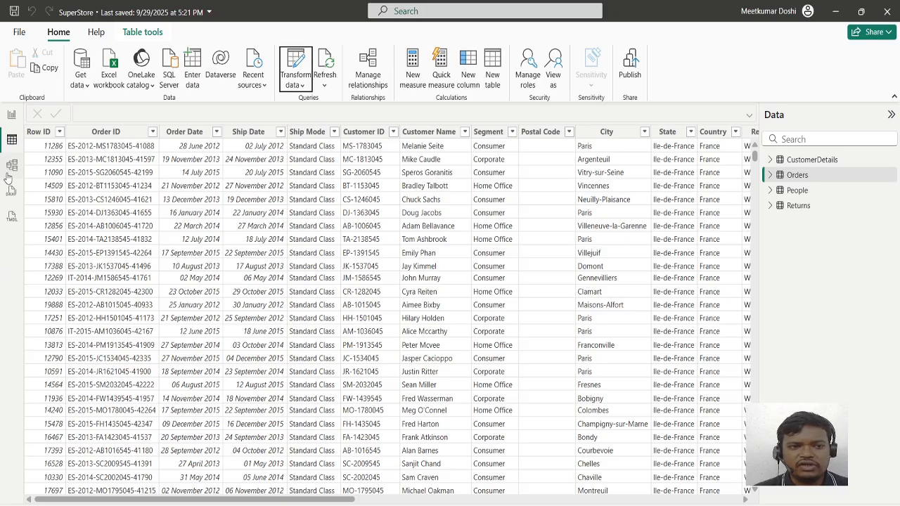
Display the model diagram and move the People table slightly lower, keeping it beside the Orders table
click(13, 173)
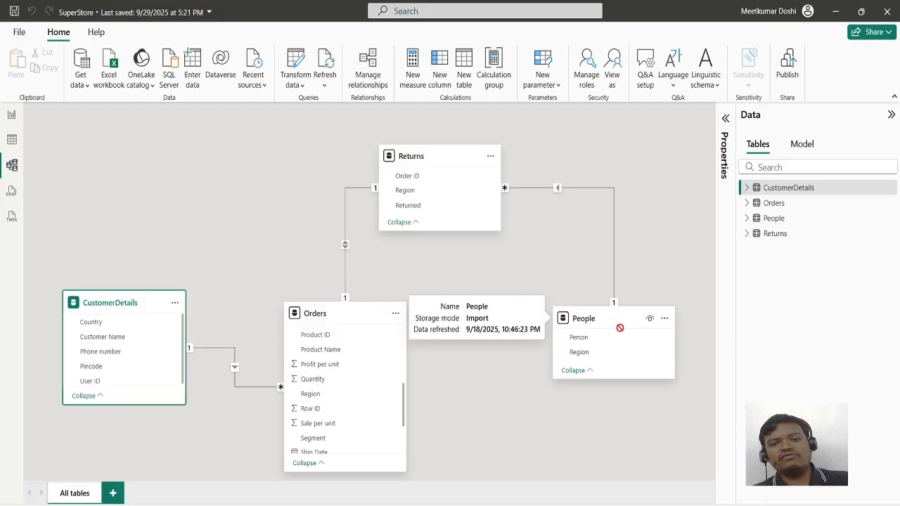
drag(619, 318, 621, 369)
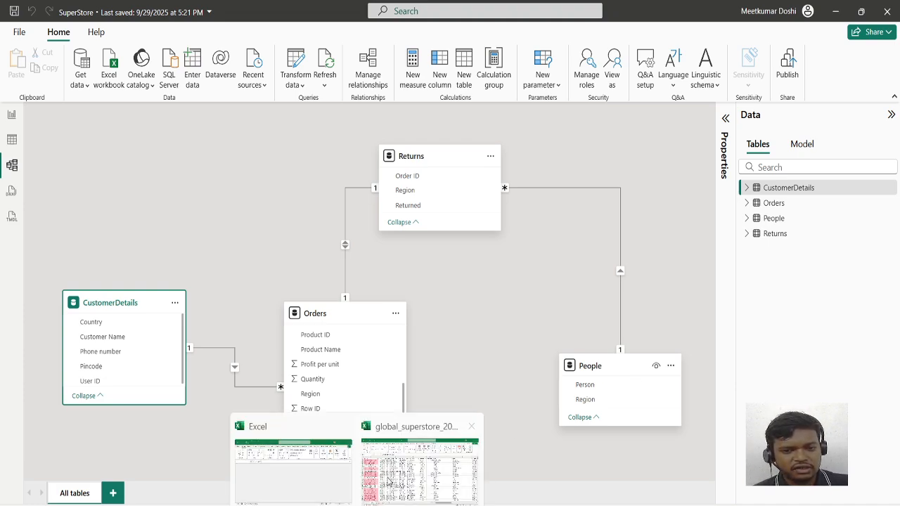
Switch to the global_superstore_2016.xlsx workbook in Excel and examine the Person and Region columns on the People sheet
click(390, 482)
click(166, 496)
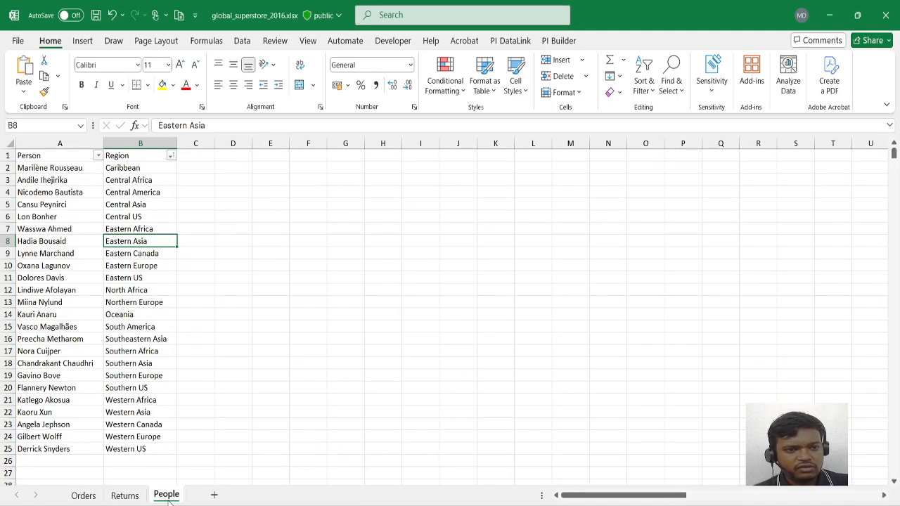
click(133, 293)
click(99, 180)
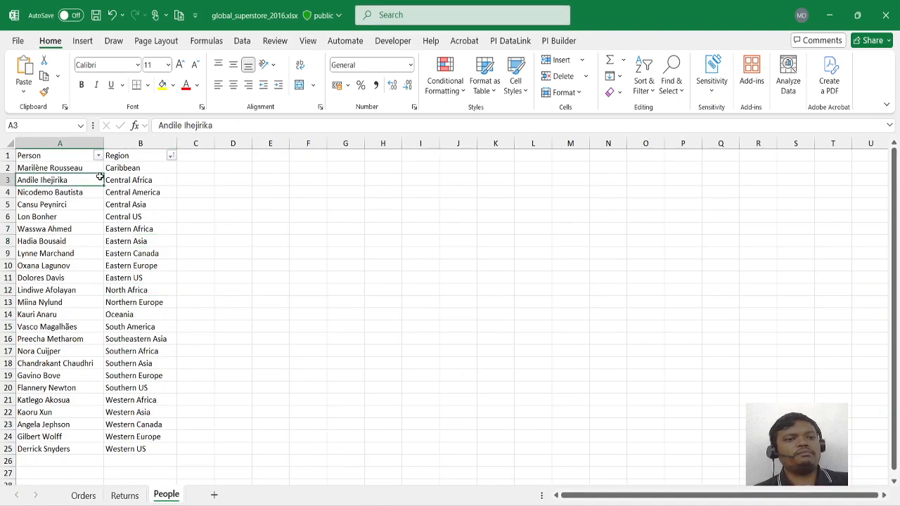
drag(127, 167, 57, 180)
click(61, 288)
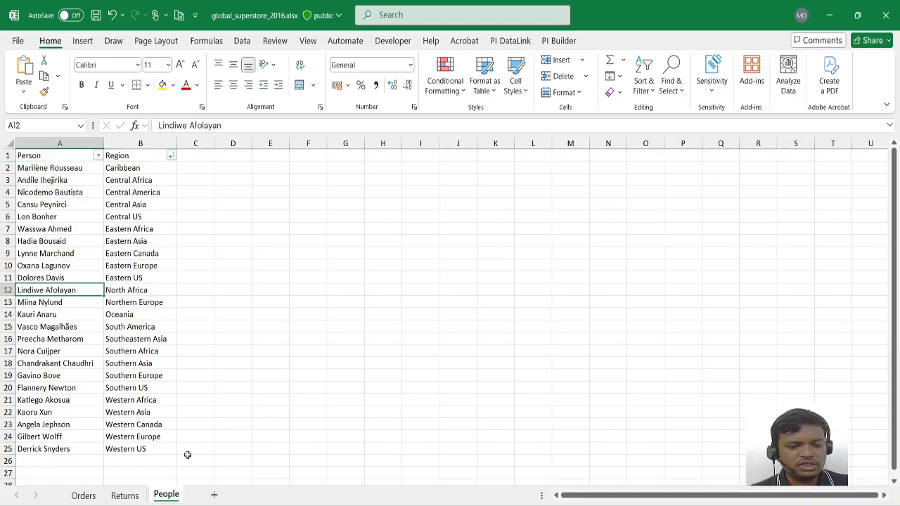
Compare the Region values on the Returns sheet with the Region column on the People sheet
click(124, 494)
click(207, 280)
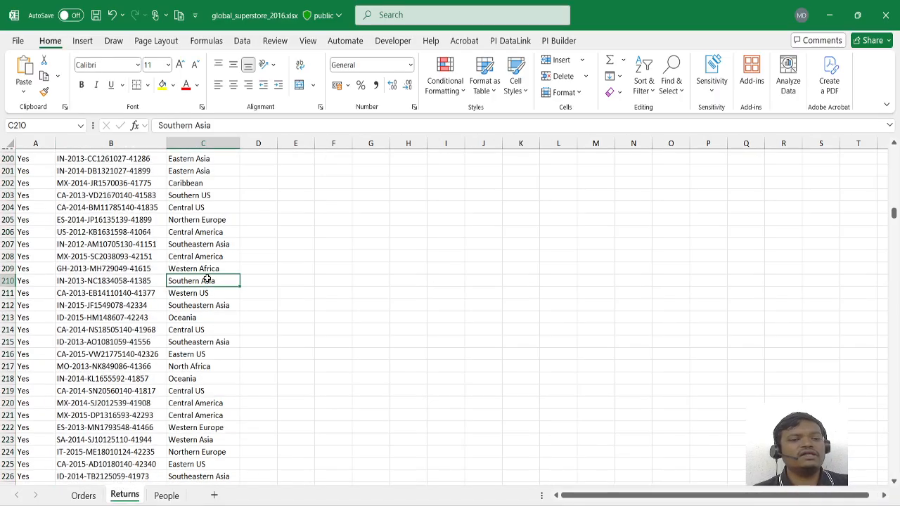
scroll(207, 278, up, 20)
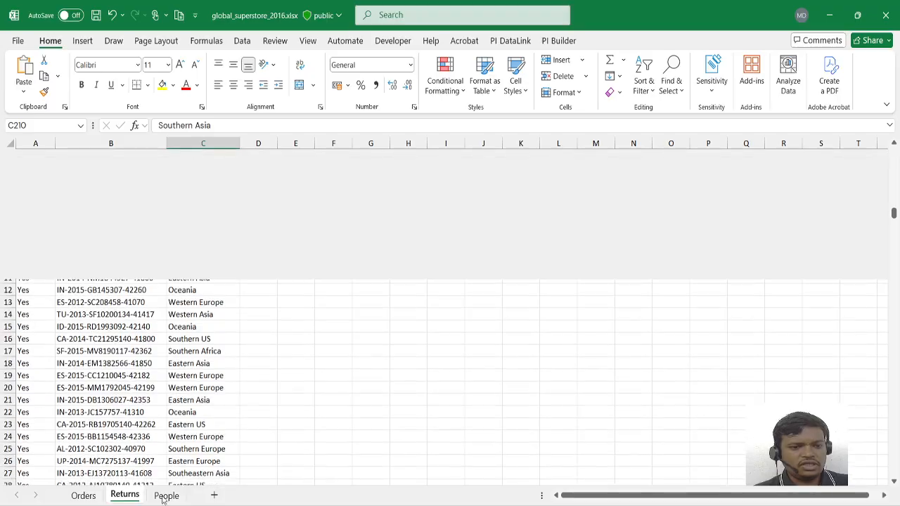
scroll(183, 239, up, 4)
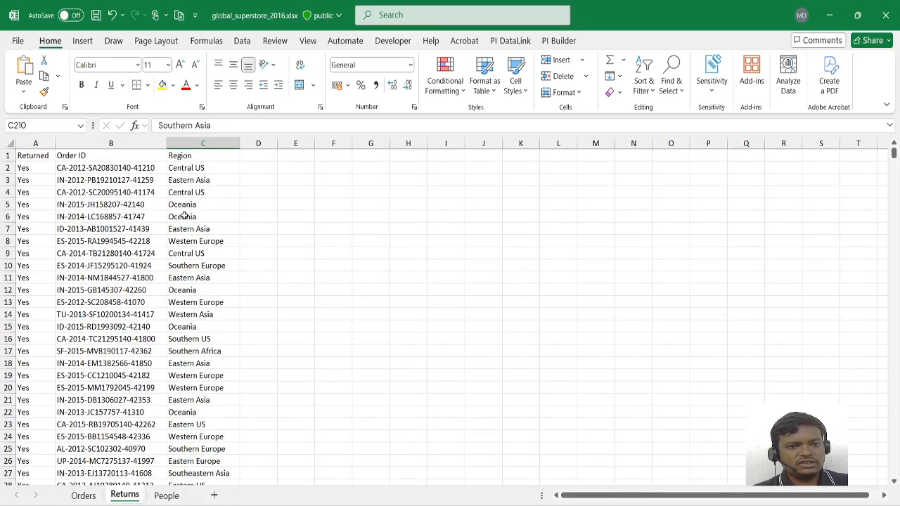
click(167, 495)
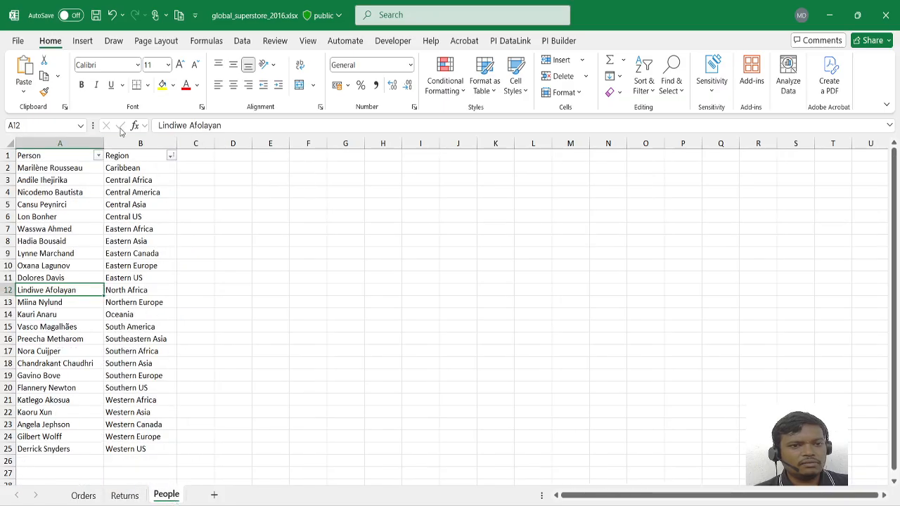
click(139, 173)
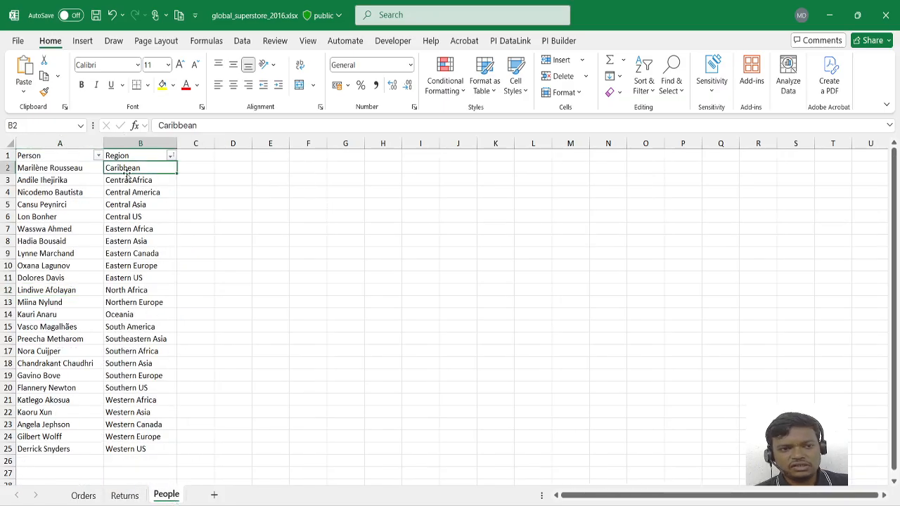
Switch to Power BI and select the relationship between Returns and People in the model diagram
key(alt+Tab)
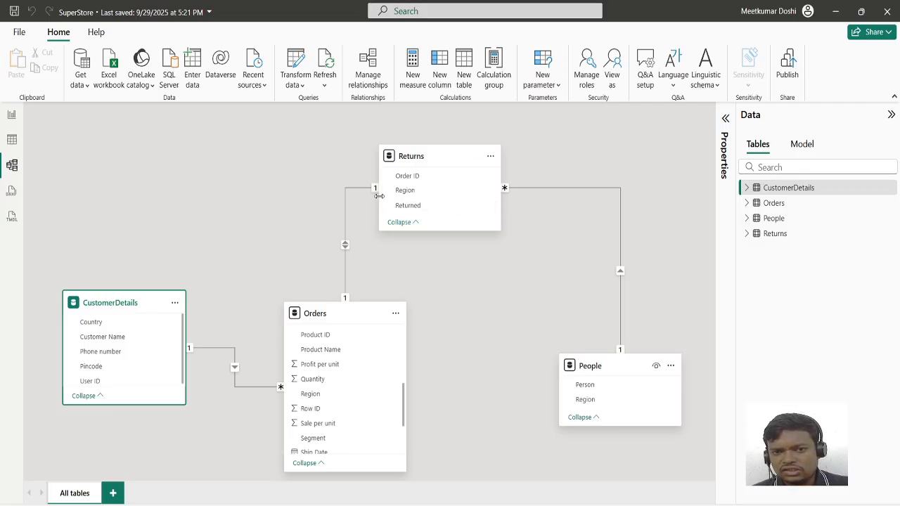
mouse_move(433, 162)
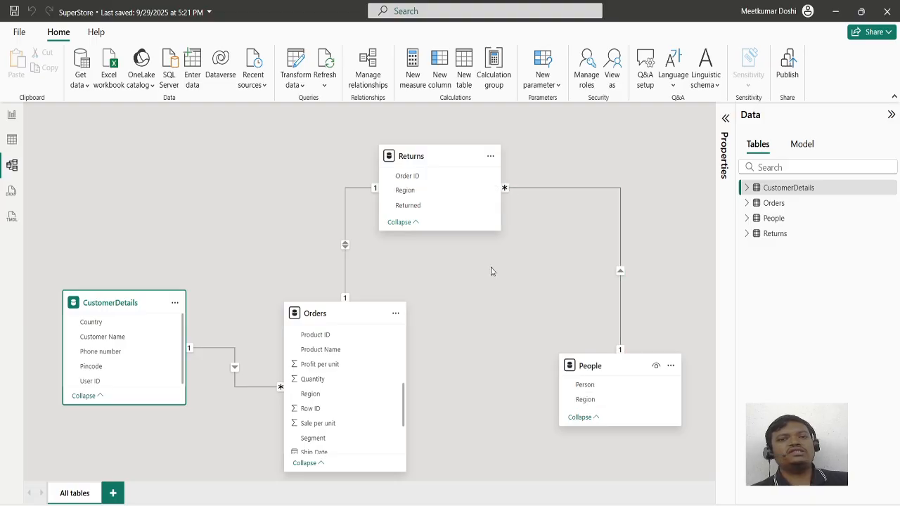
click(542, 190)
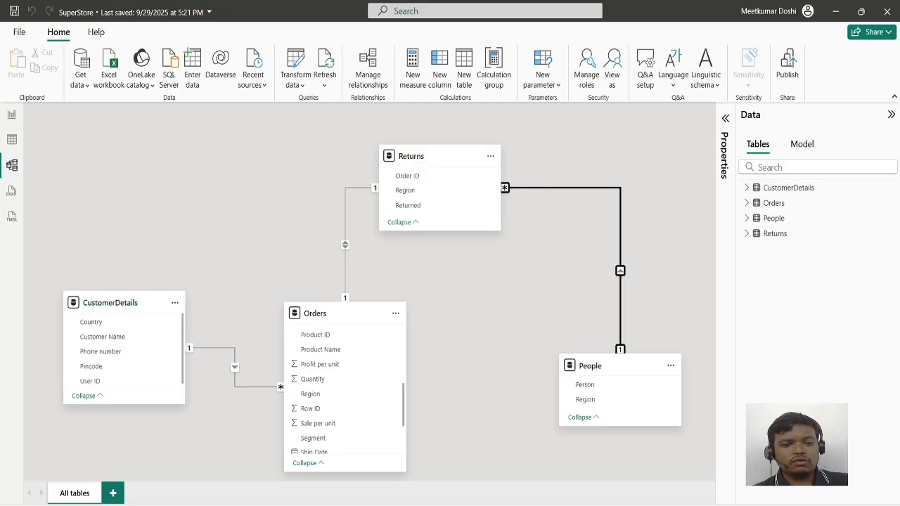
key(alt+Tab)
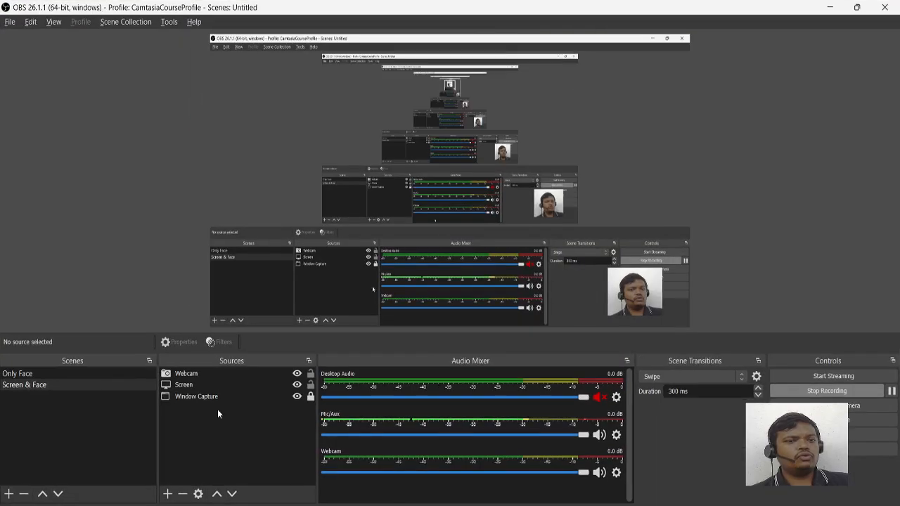
click(28, 373)
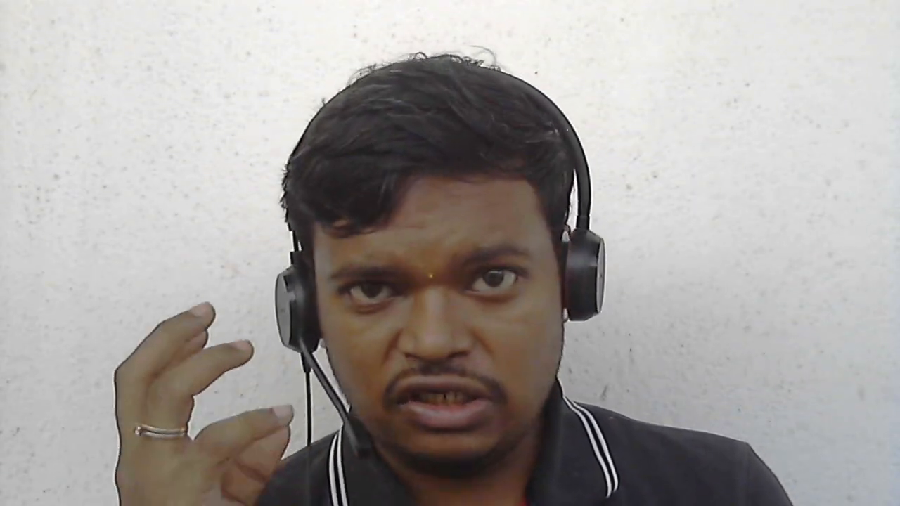